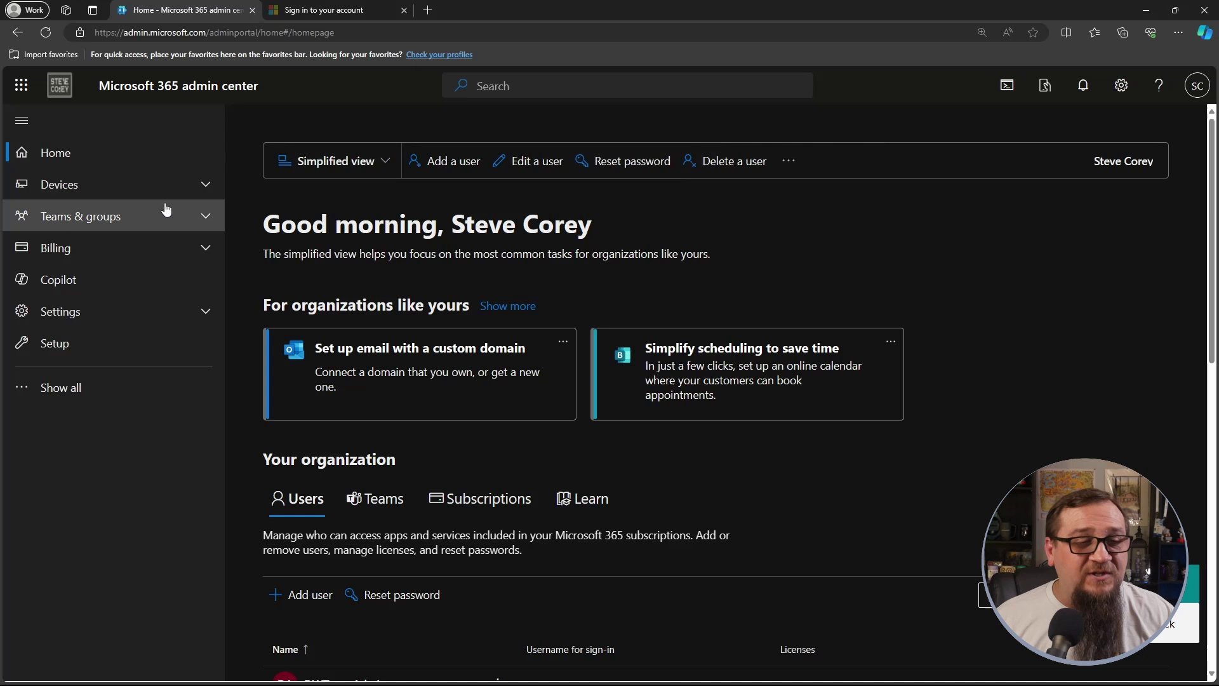
- Go to Settings > Org settings in the Microsoft 365 admin center to list the services
left_click(204, 308)
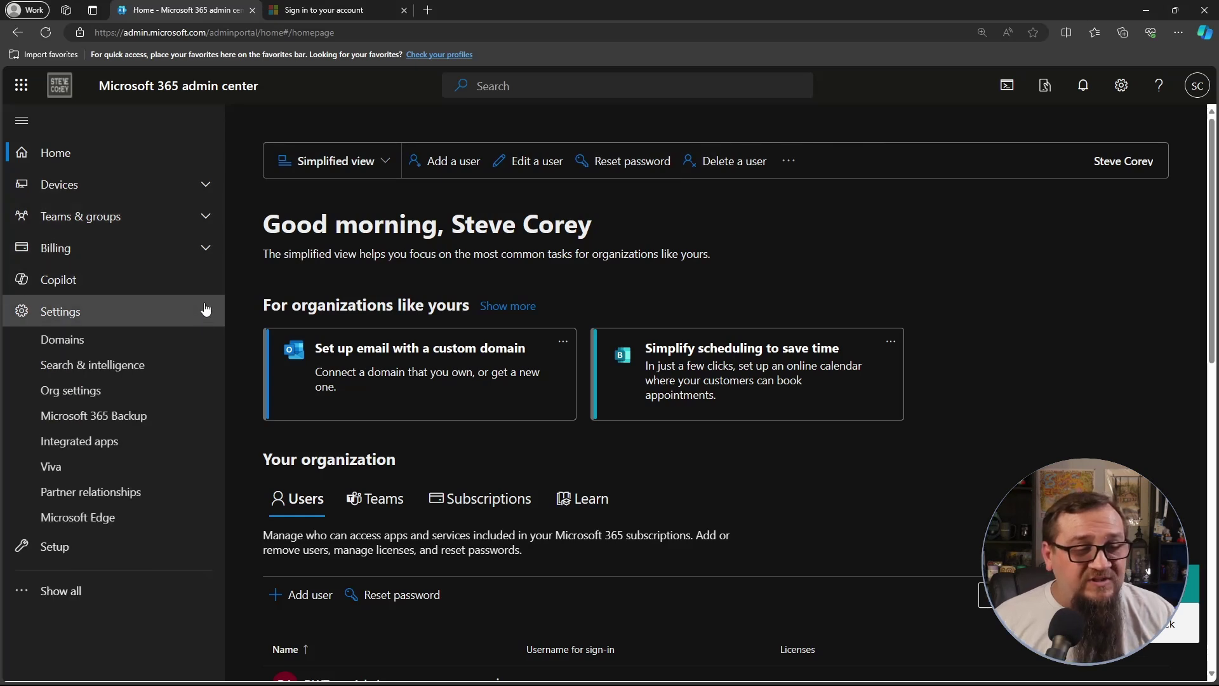
left_click(87, 396)
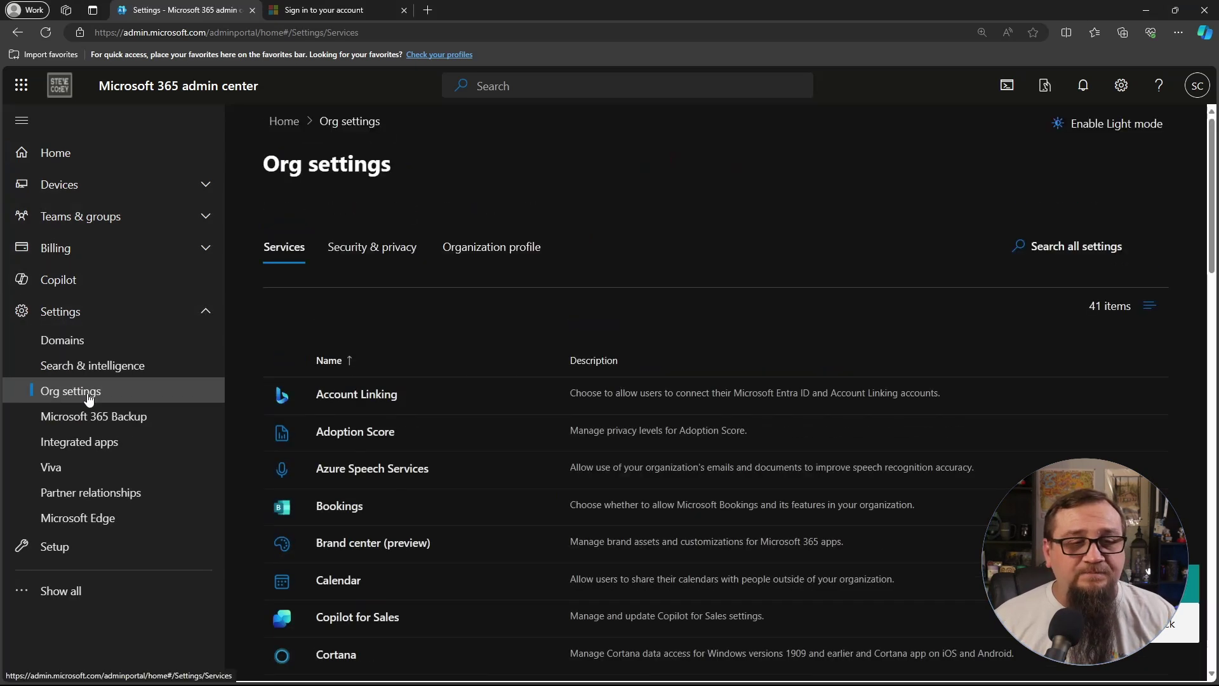
- Open Brand center (preview) setup, keep 'Brand Guide' and address BrandGuide, and accept the public CDN
left_click(367, 544)
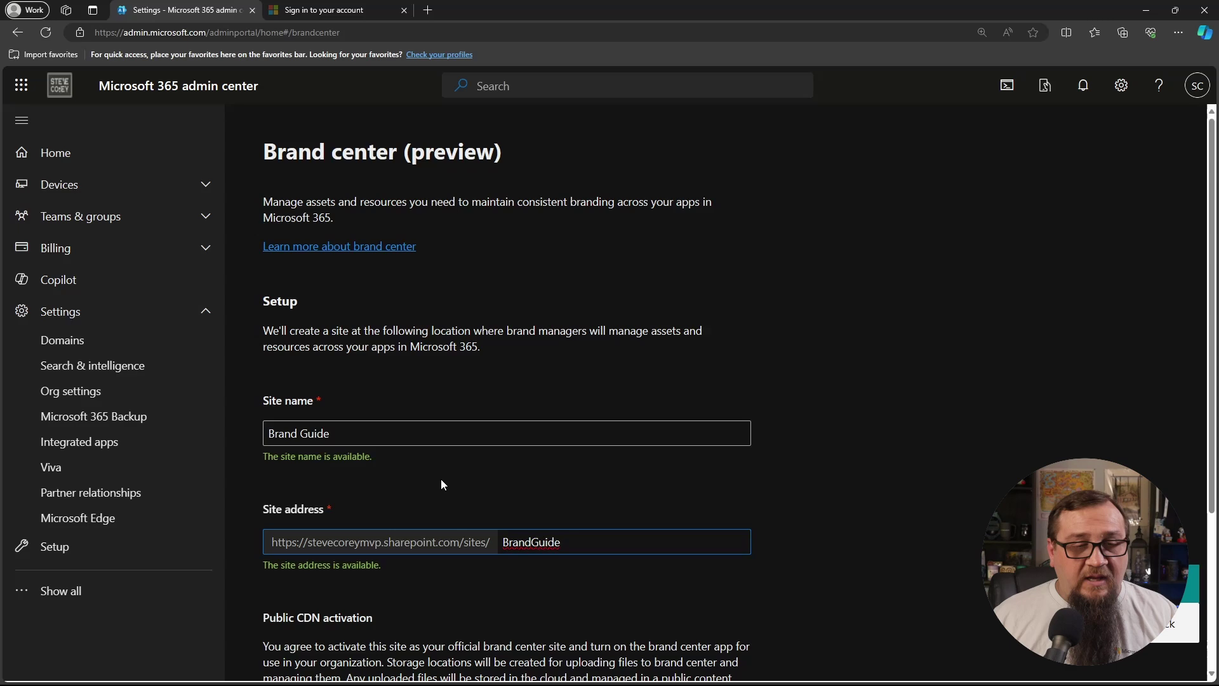
scroll(420, 459, "down", 3)
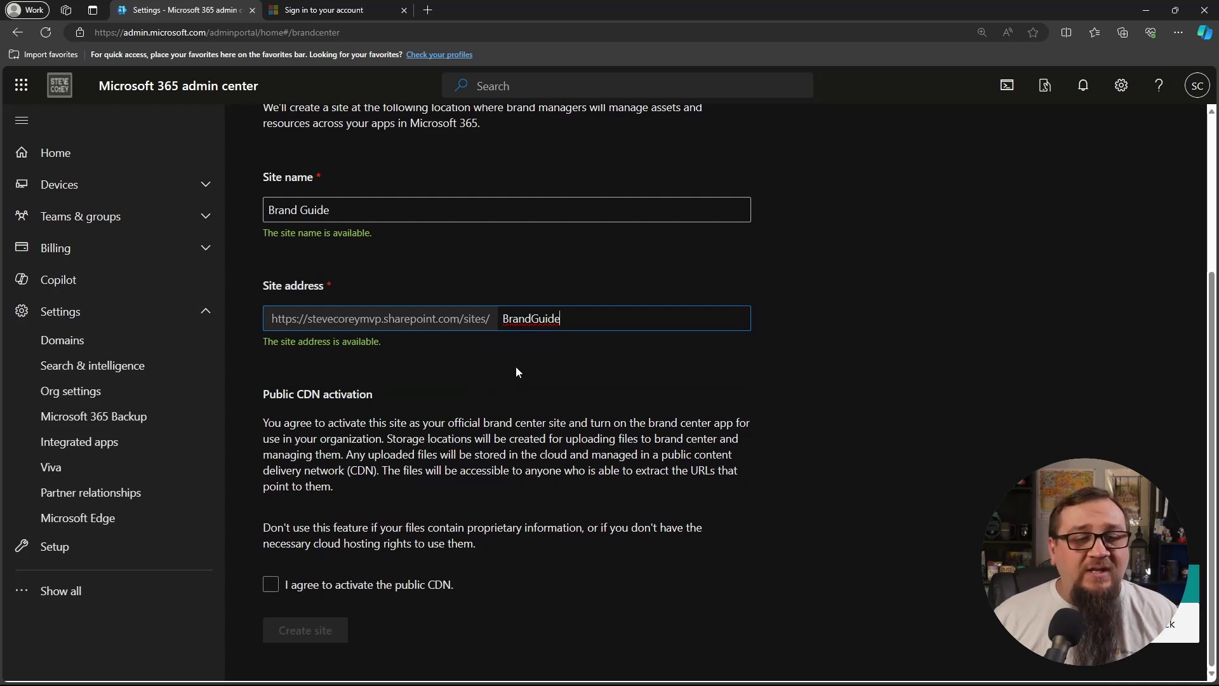
double_click(557, 324)
left_click(545, 349)
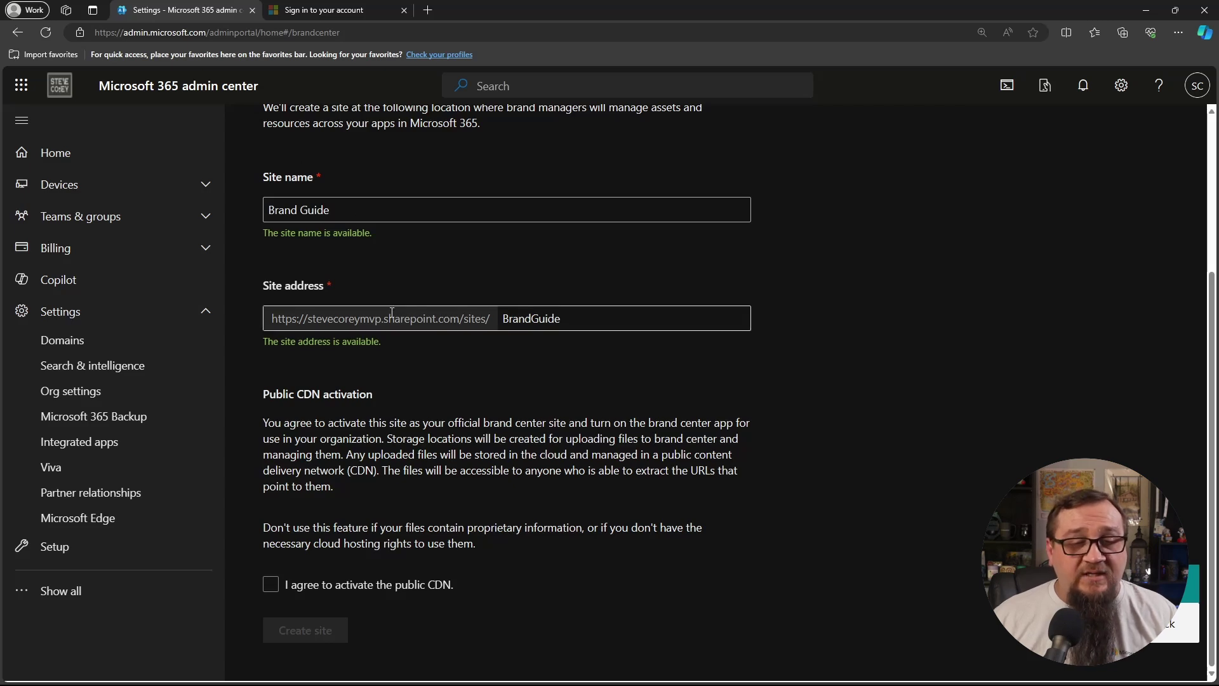
scroll(596, 391, "up", 1)
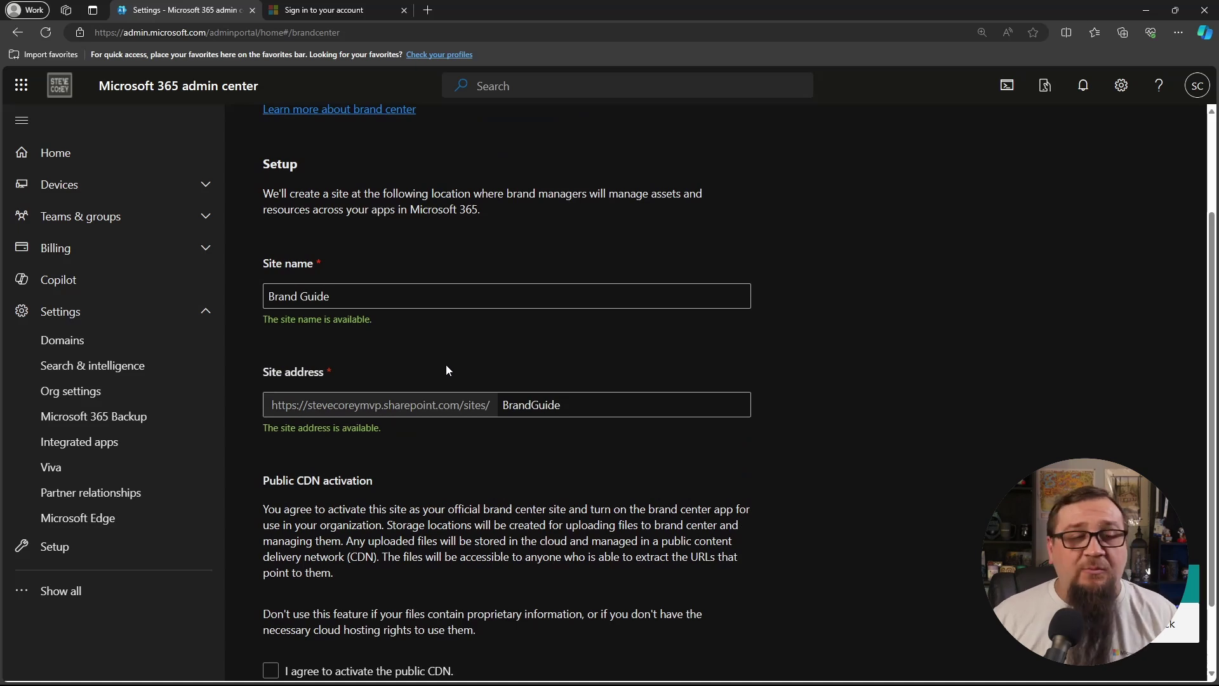
scroll(447, 369, "down", 1)
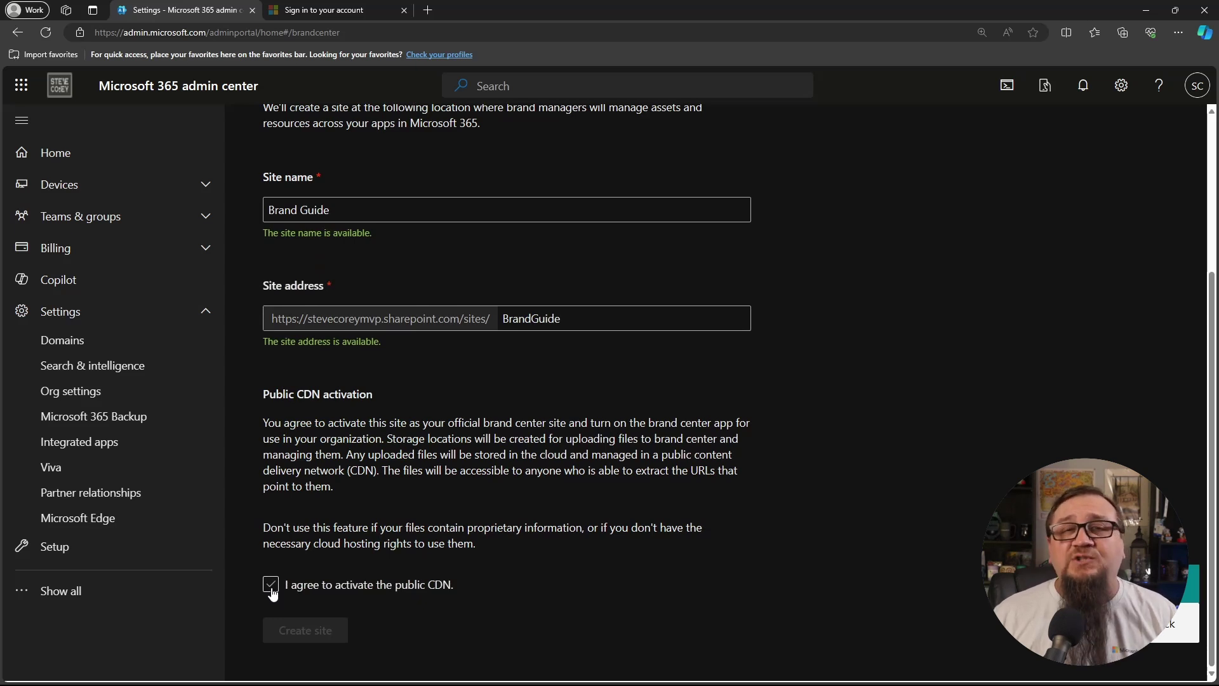
left_click(271, 587)
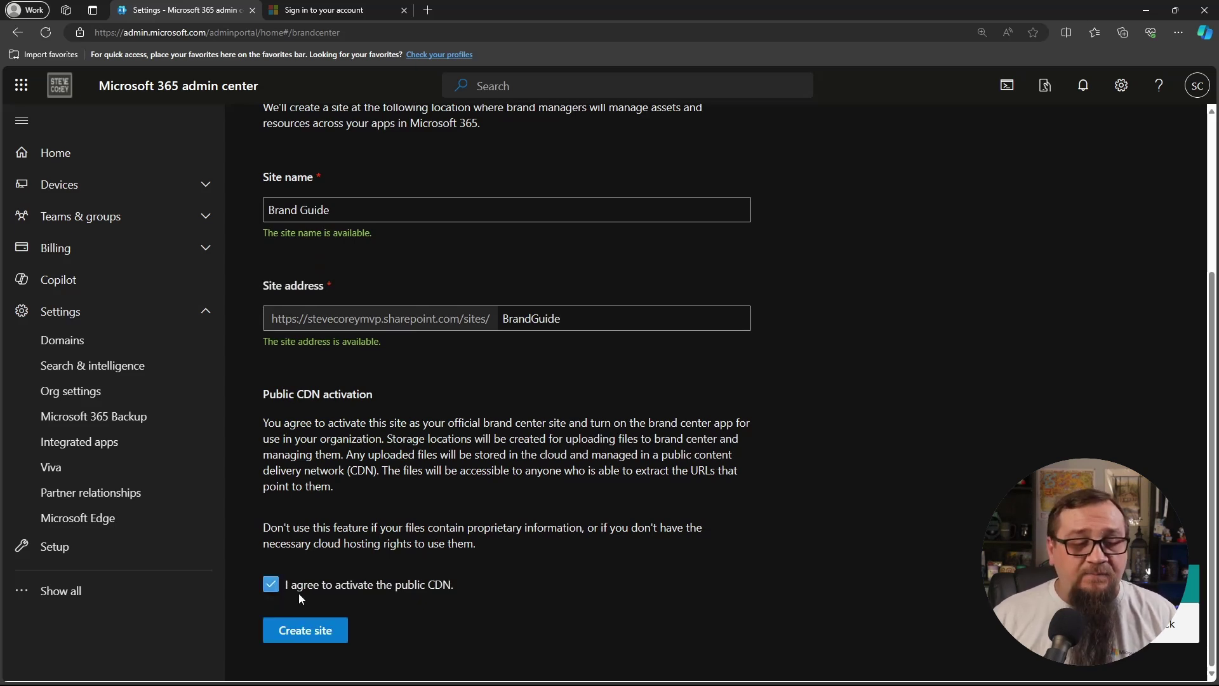
- Create the Brand Guide site, copy its link, and switch to the second browser tab
left_click(317, 640)
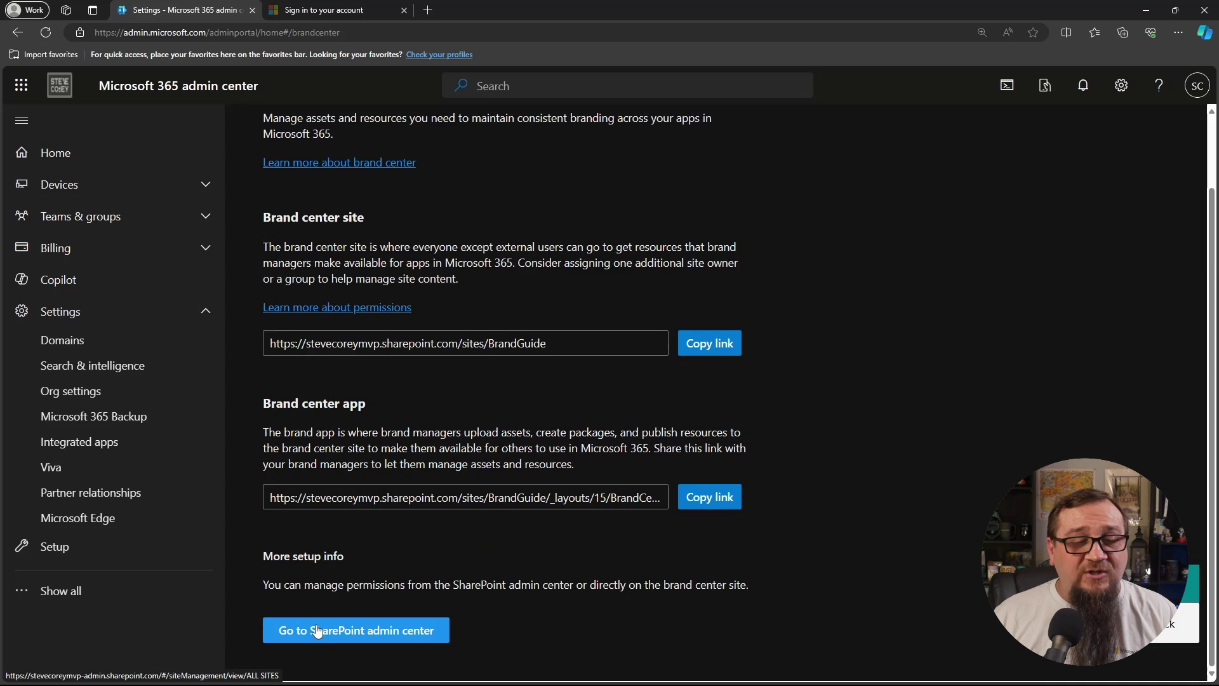
left_click(724, 354)
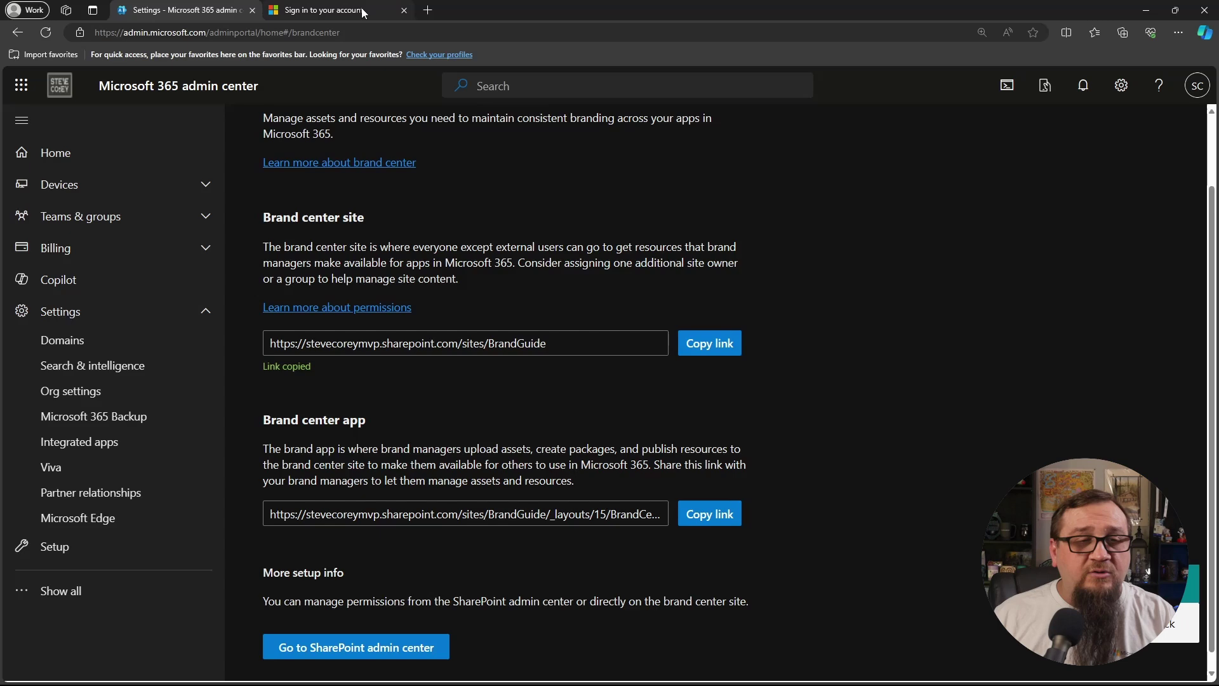
left_click(331, 9)
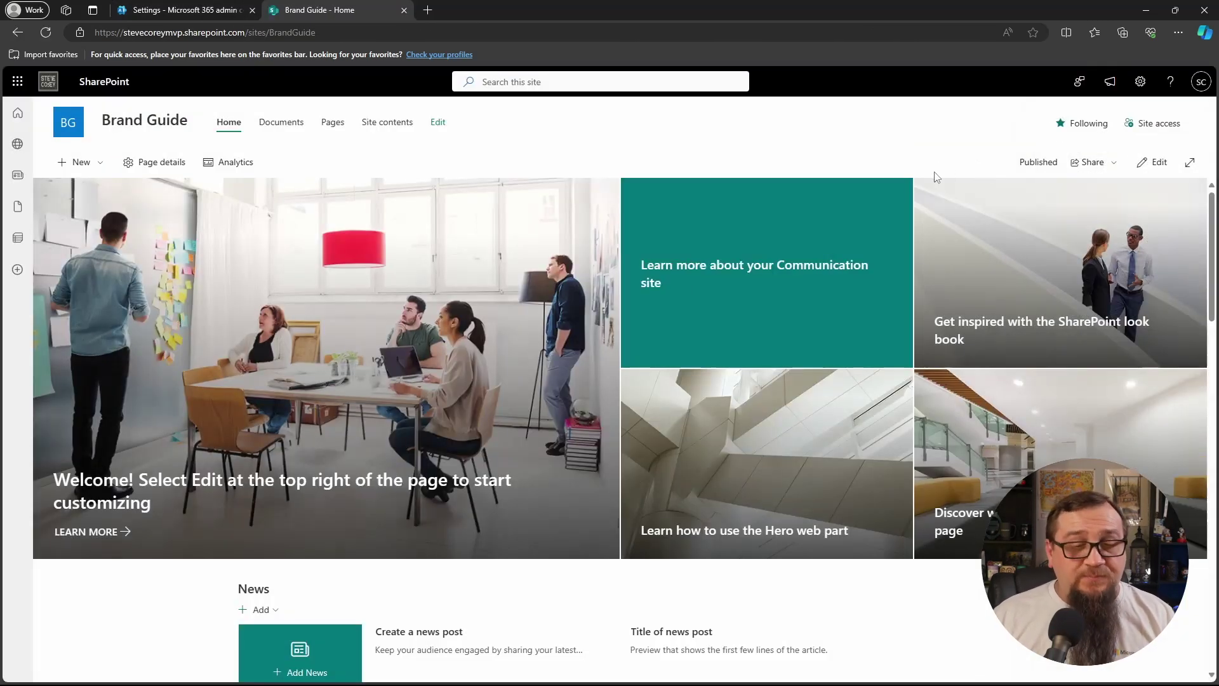
- Open the Brand Guide site's Brand center (preview) page from the Settings gear
left_click(1138, 86)
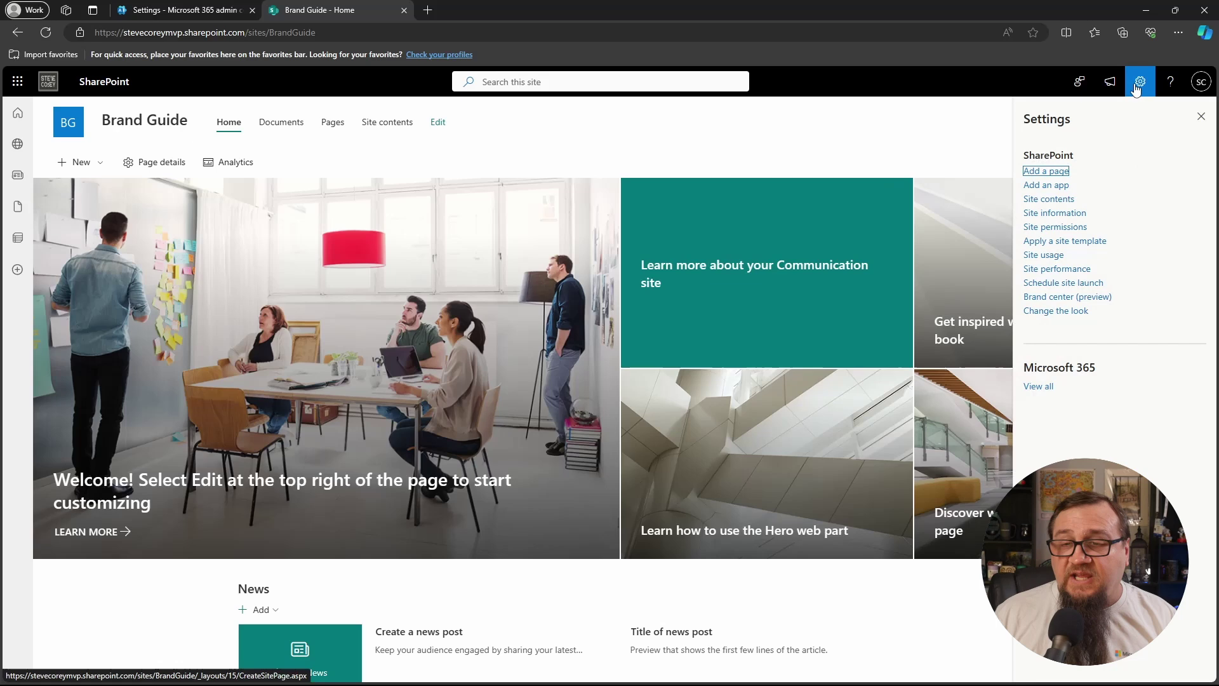
left_click(1068, 297)
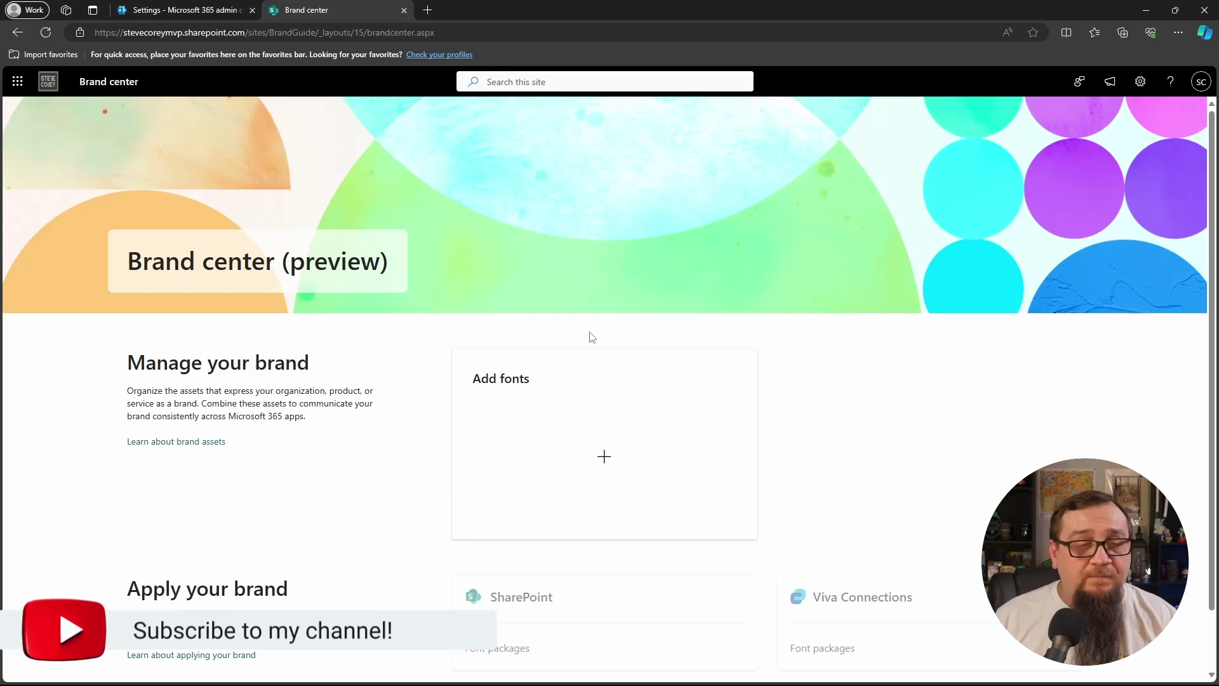
scroll(445, 432, "down", 1)
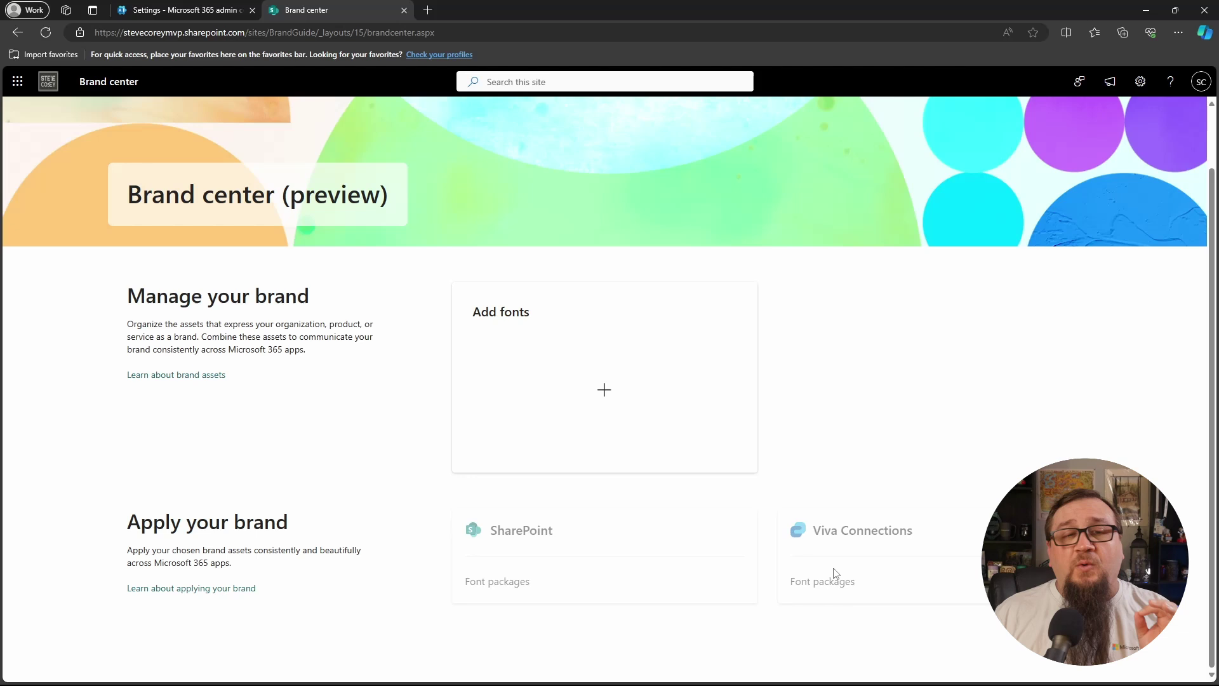
- Upload the 16 Roboto .ttf font files through the Add fonts card
left_click(574, 413)
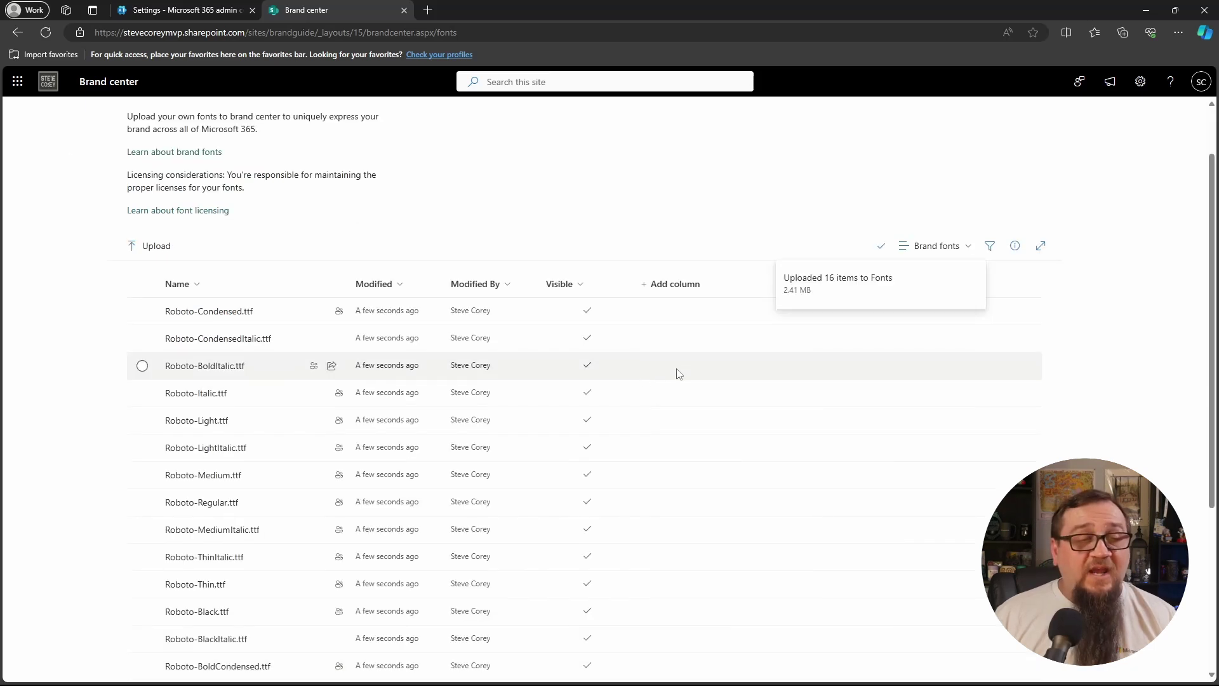
left_click(677, 367)
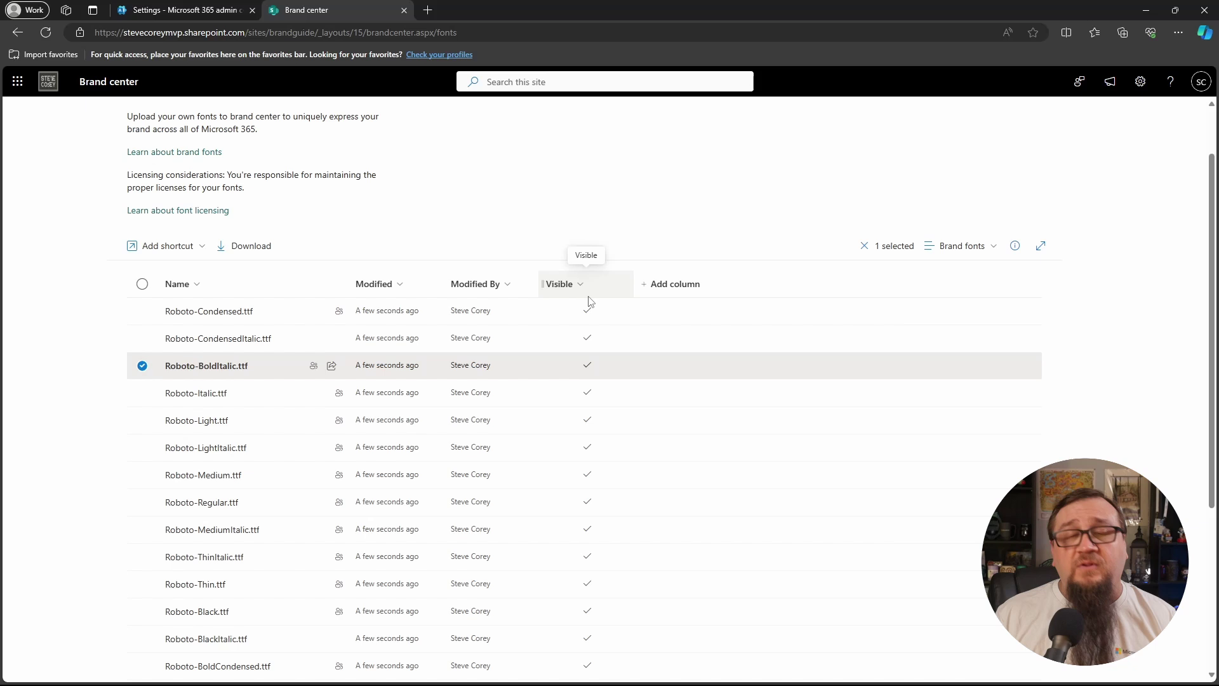
left_click(589, 338)
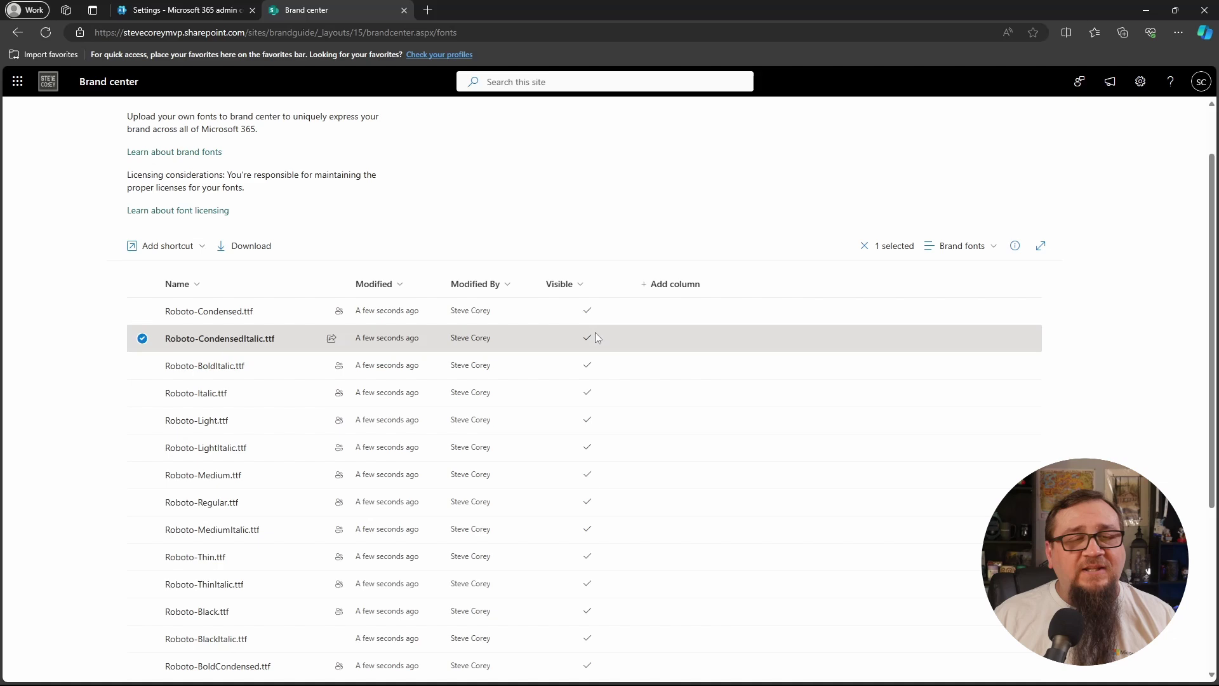
scroll(554, 267, "up", 1)
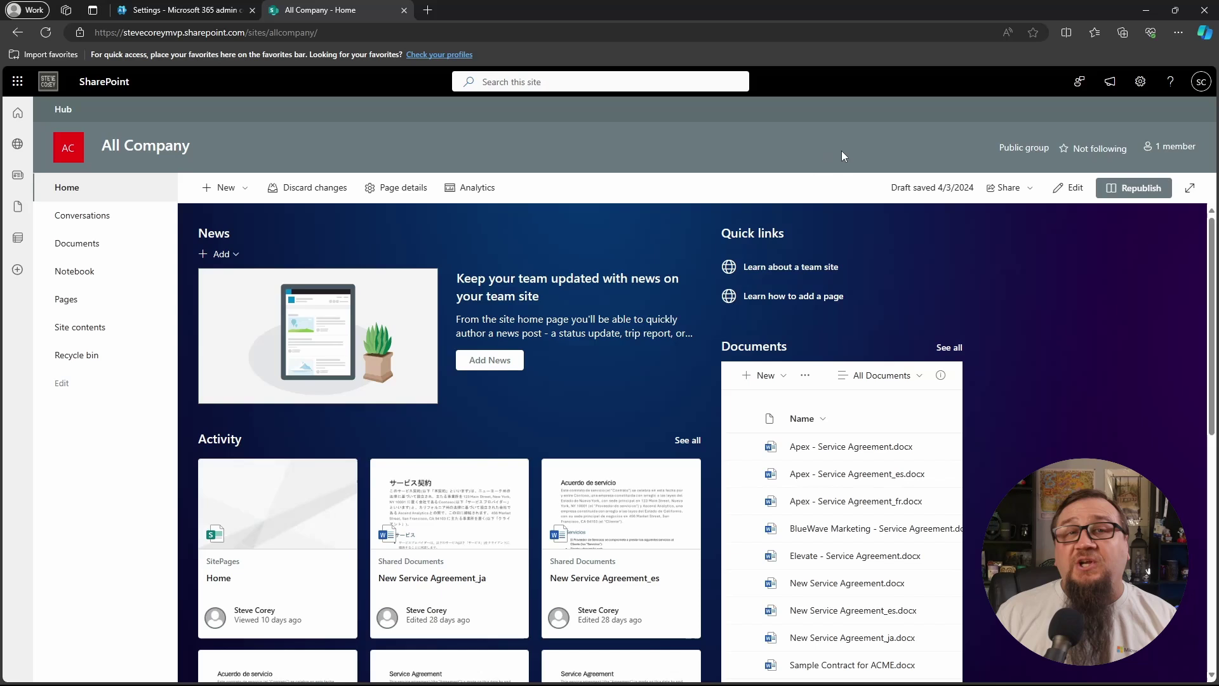
- Open Change the look > Font (preview) for All Company, showing Microsoft default: Segoe UI
left_click(1141, 82)
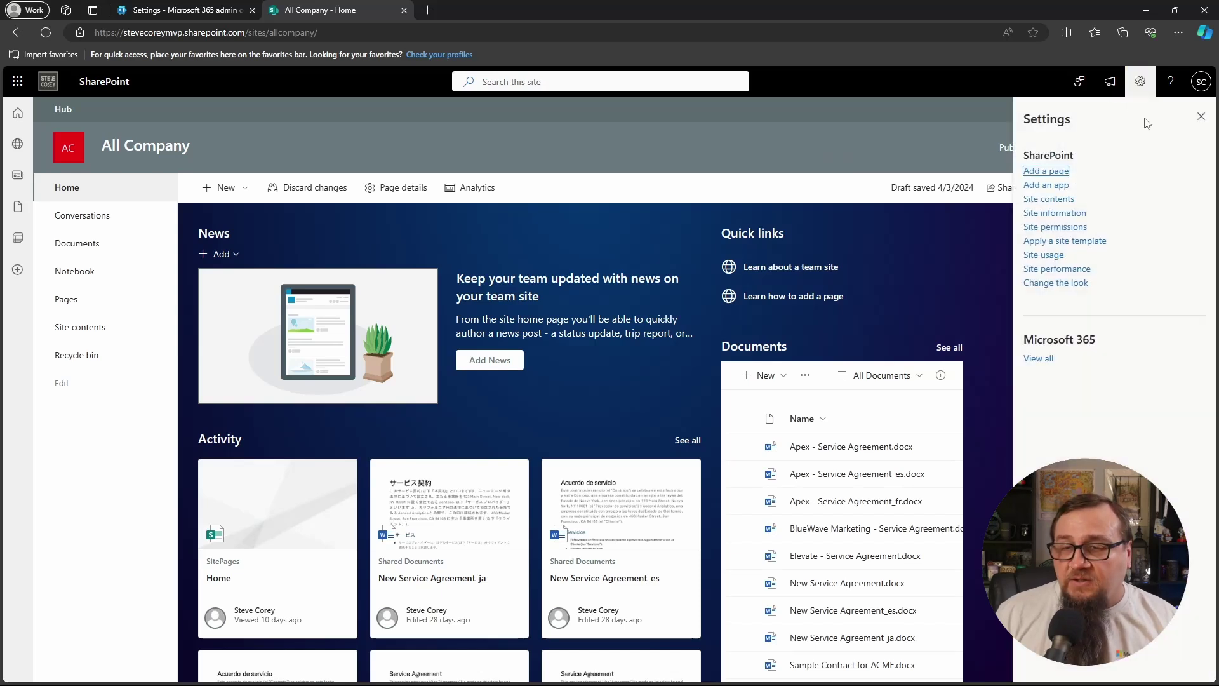
left_click(1076, 286)
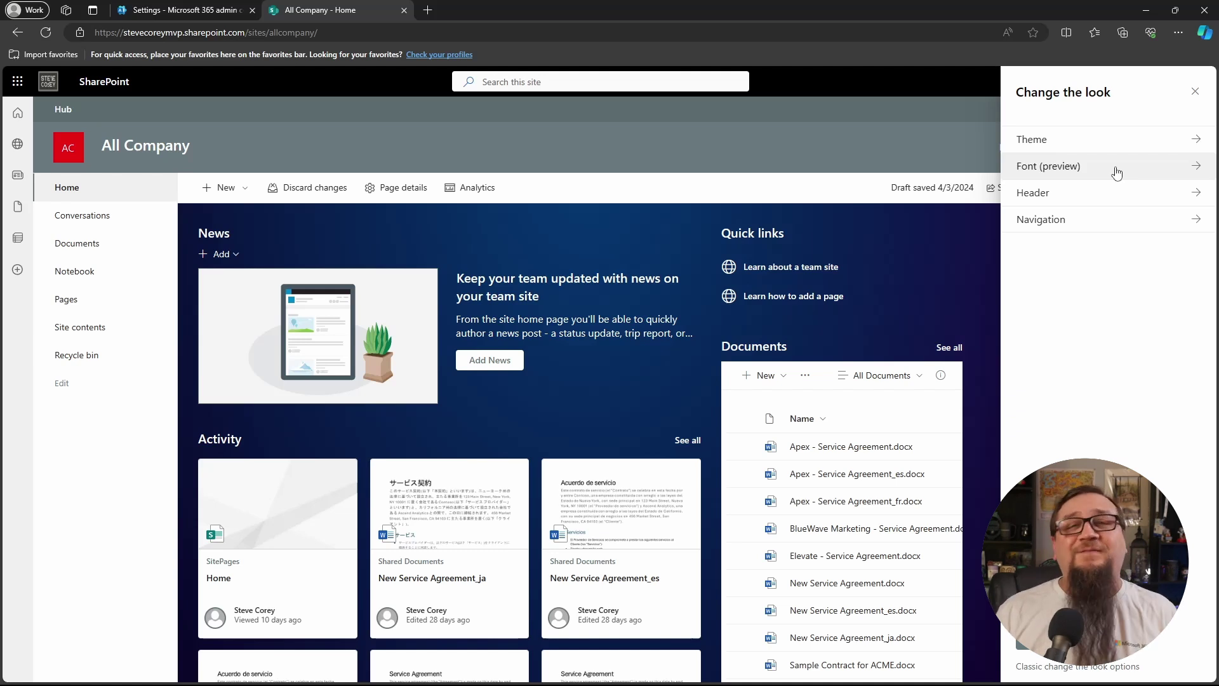
left_click(1117, 172)
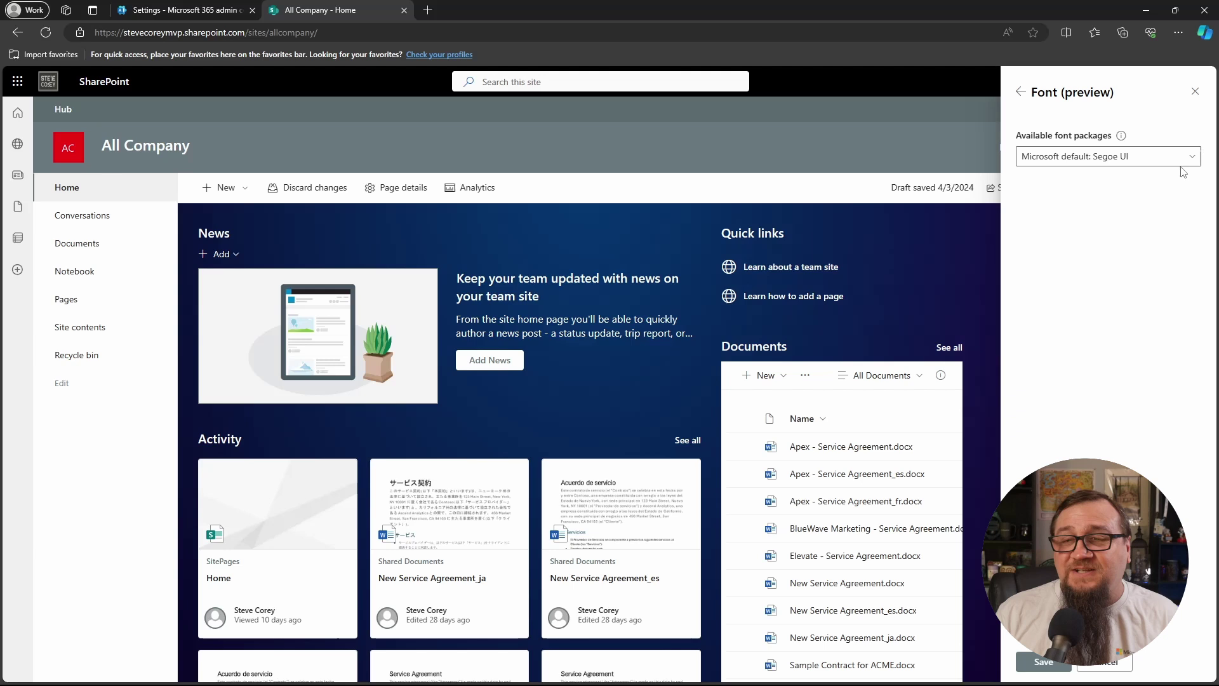
- Preview the Sitka, Aptos, Amasis Pro and Walbaum-Trade Gothic Next font packages on All Company
left_click(1134, 162)
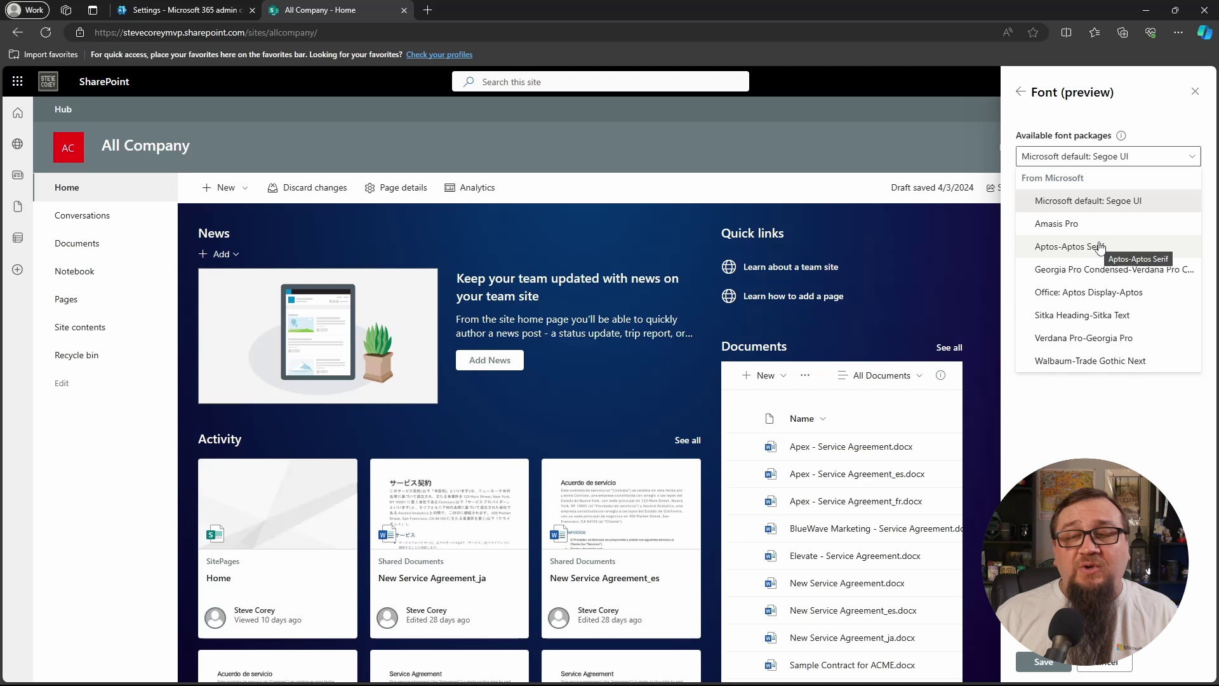
left_click(1108, 316)
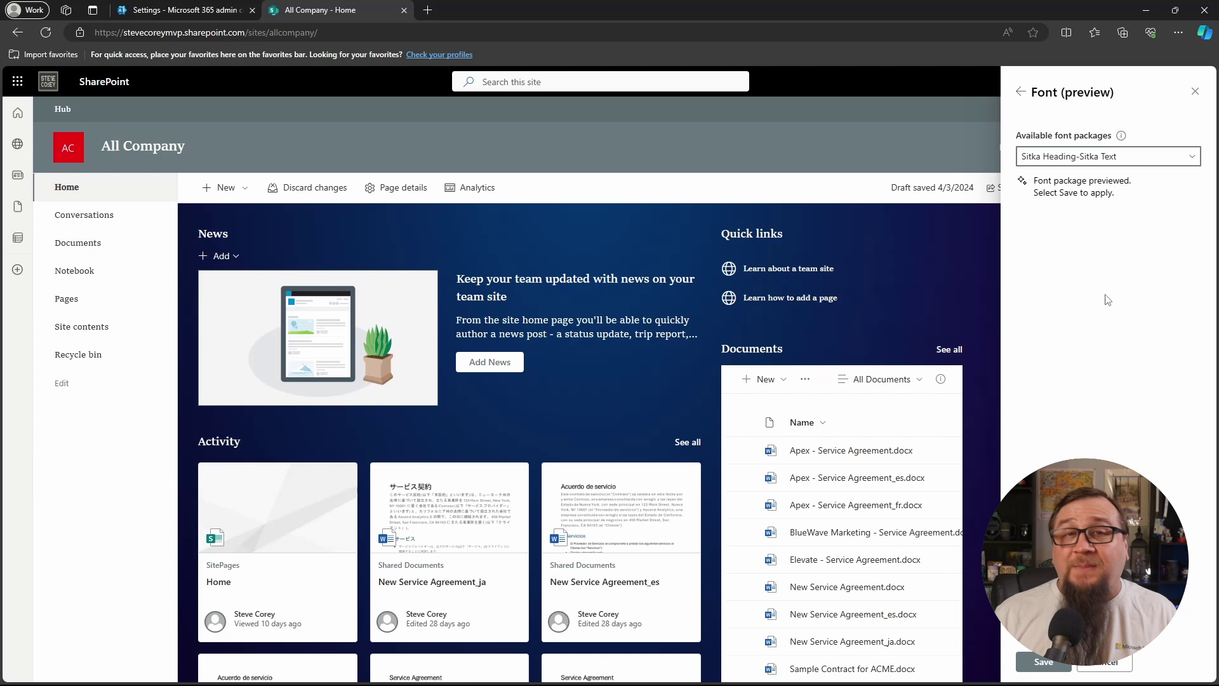
left_click(1106, 162)
left_click(1088, 252)
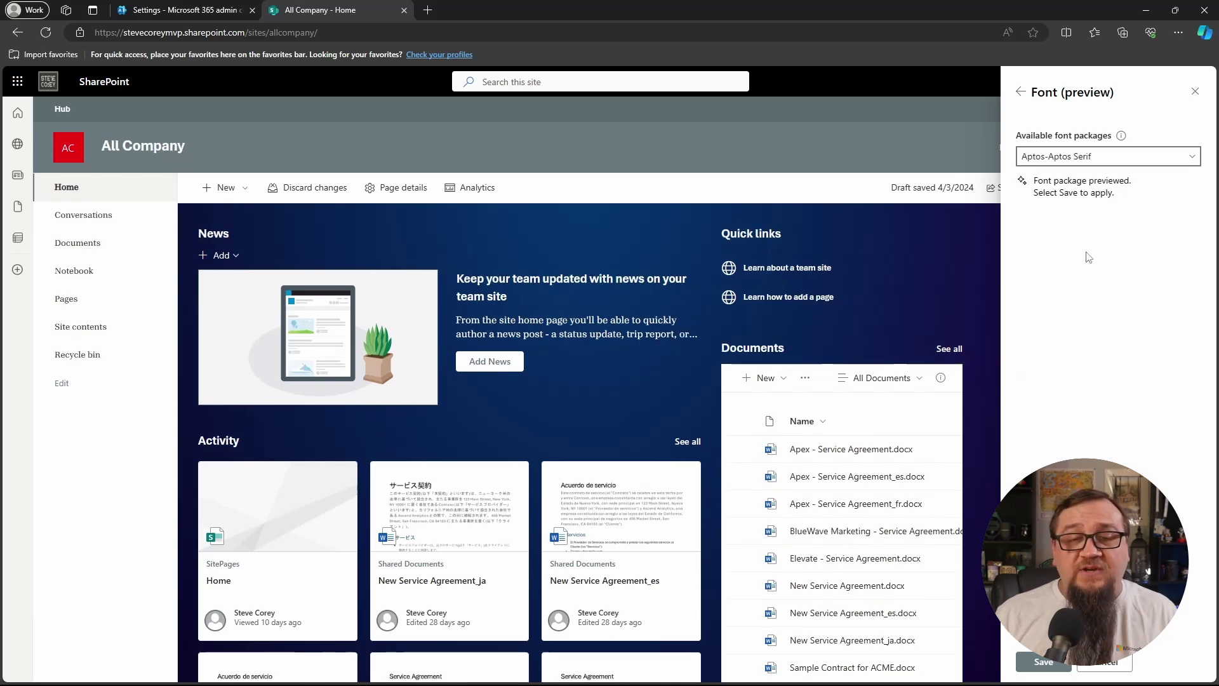
left_click(1097, 160)
left_click(1072, 224)
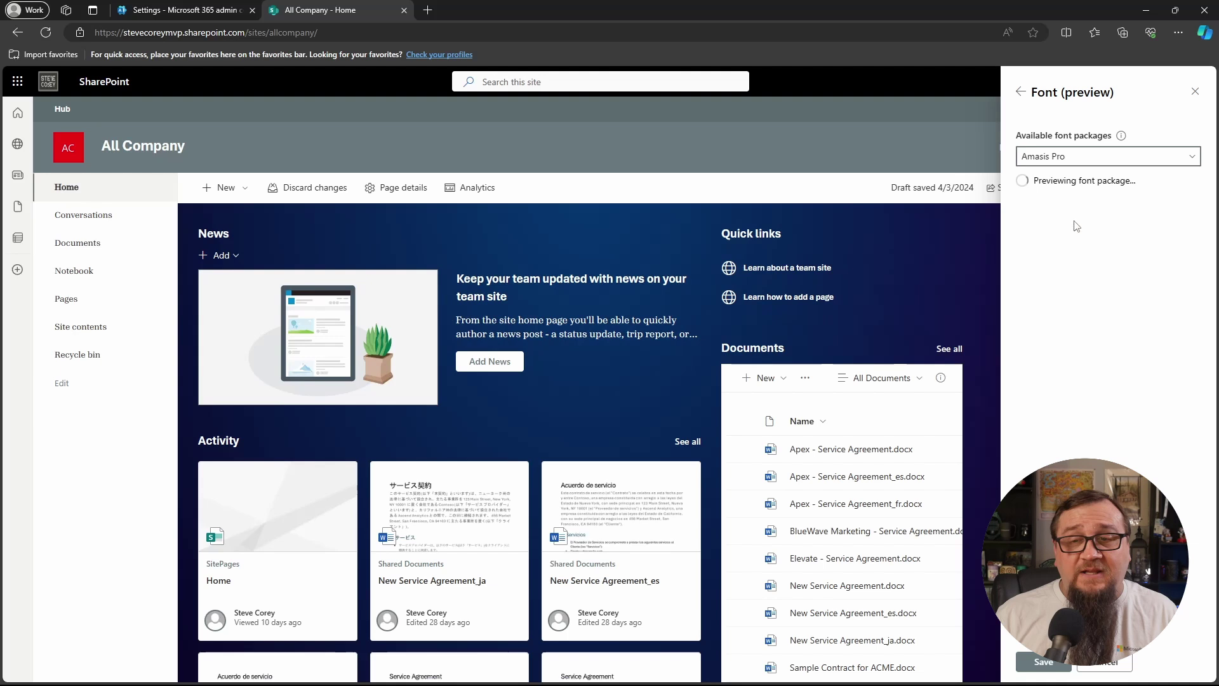
left_click(1083, 159)
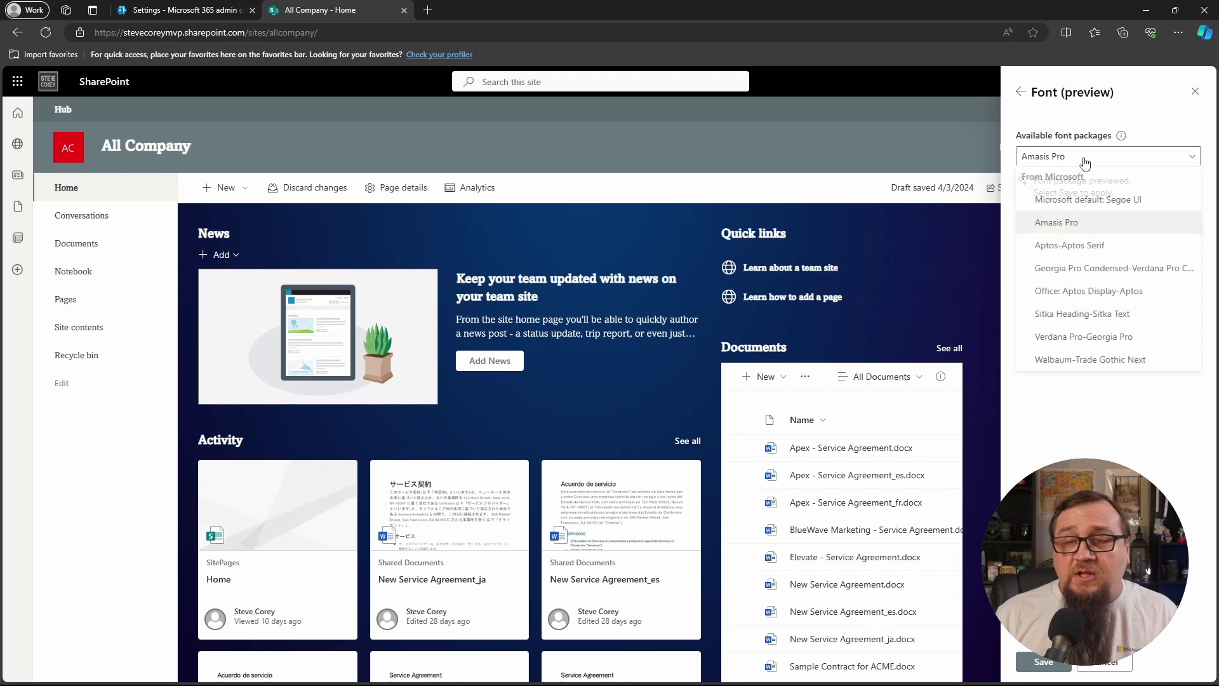
left_click(1079, 356)
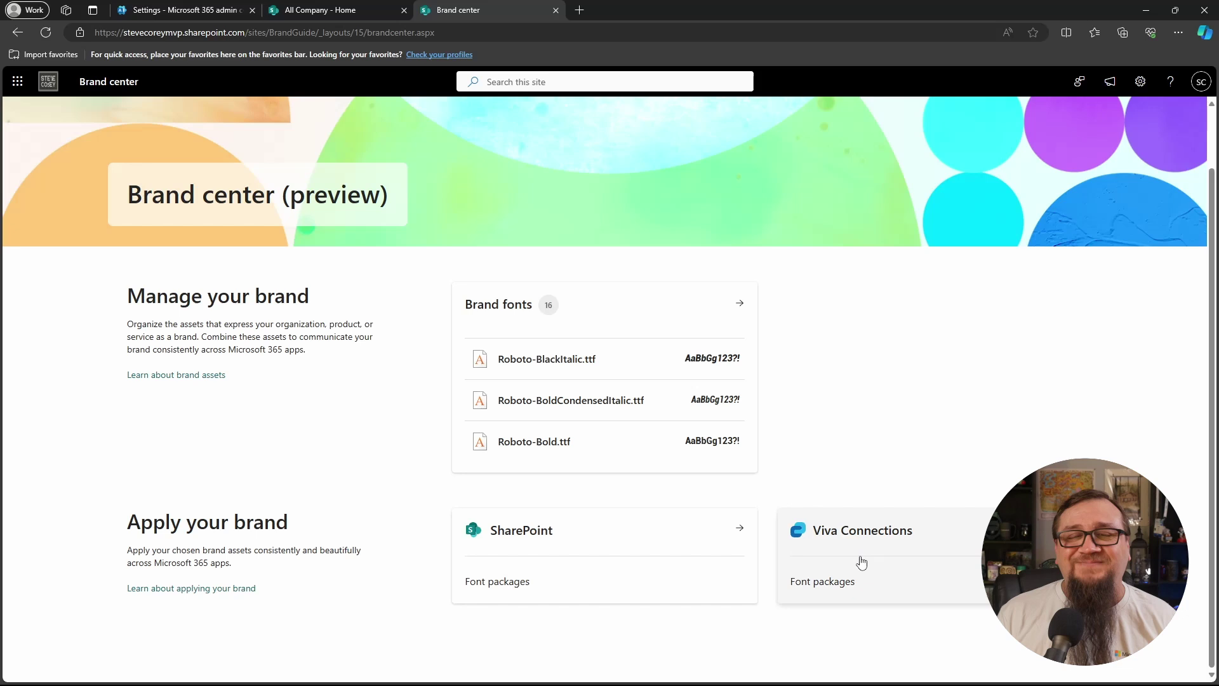
- Start a new SharePoint font package with Roboto as both the display and content font
left_click(592, 564)
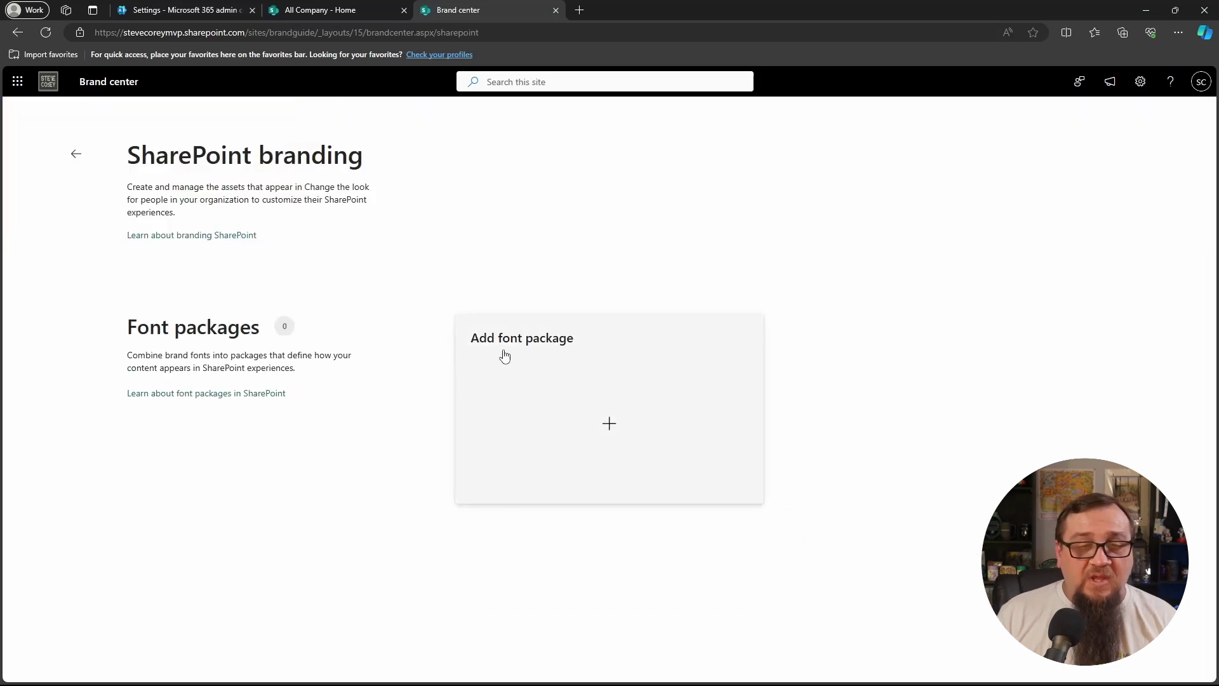
left_click(606, 395)
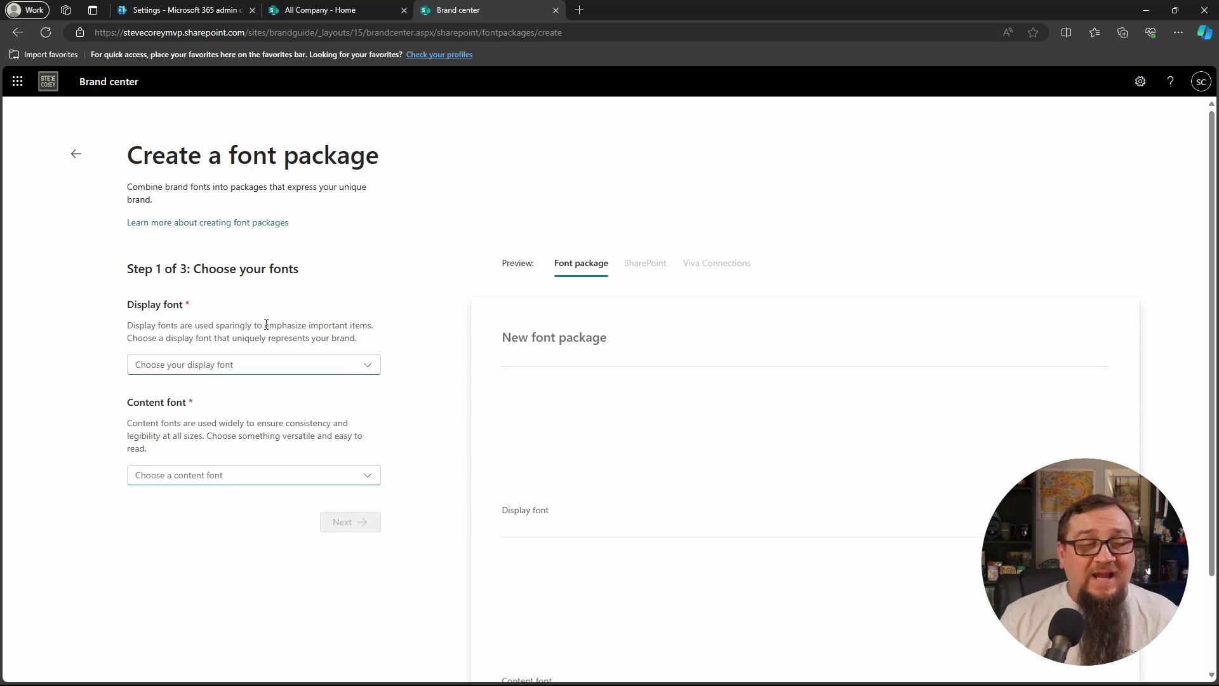
left_click(362, 362)
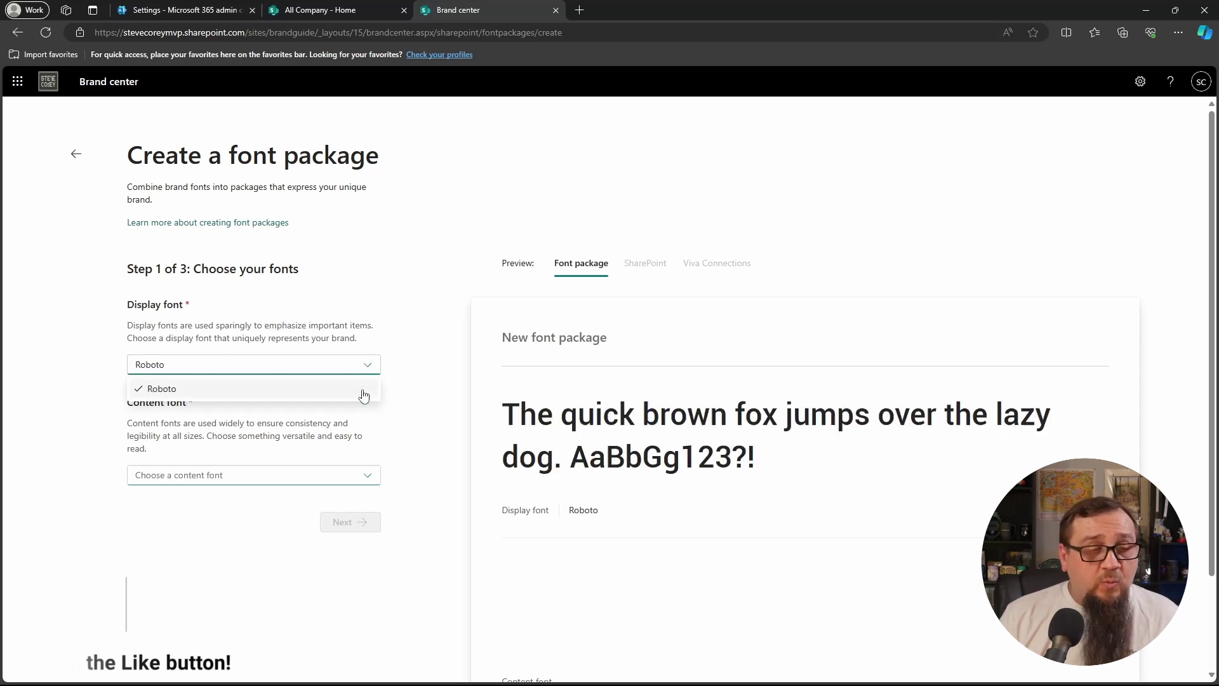
left_click(152, 389)
left_click(367, 483)
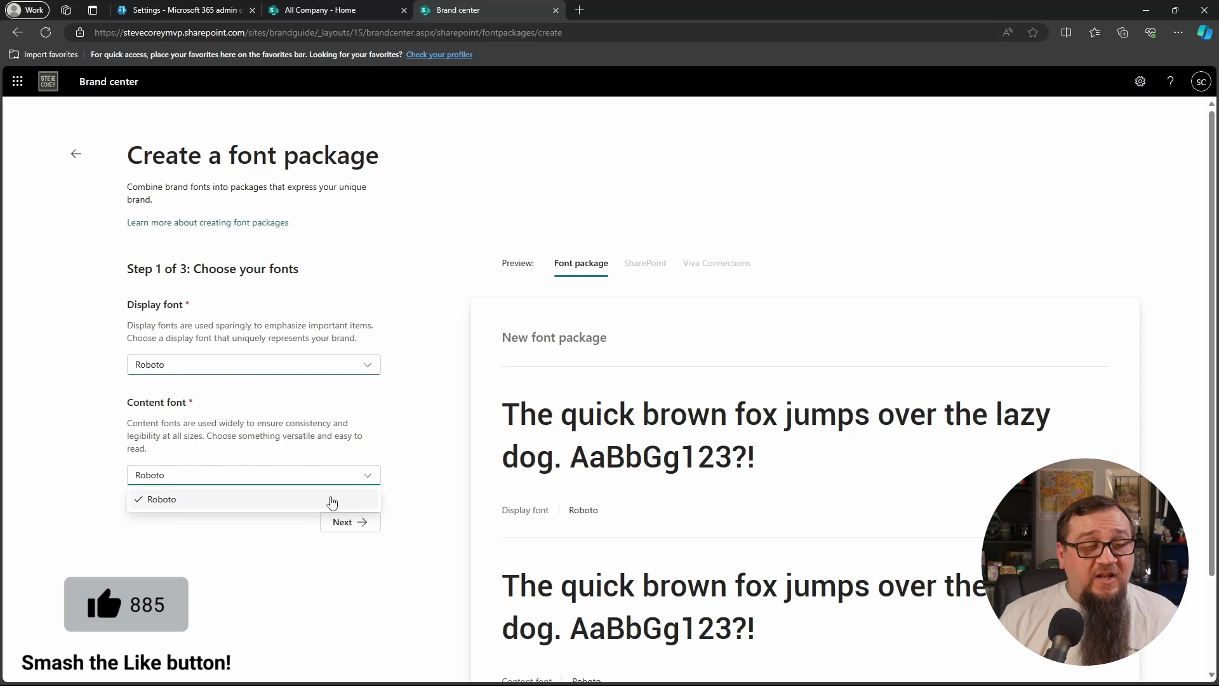
left_click(327, 500)
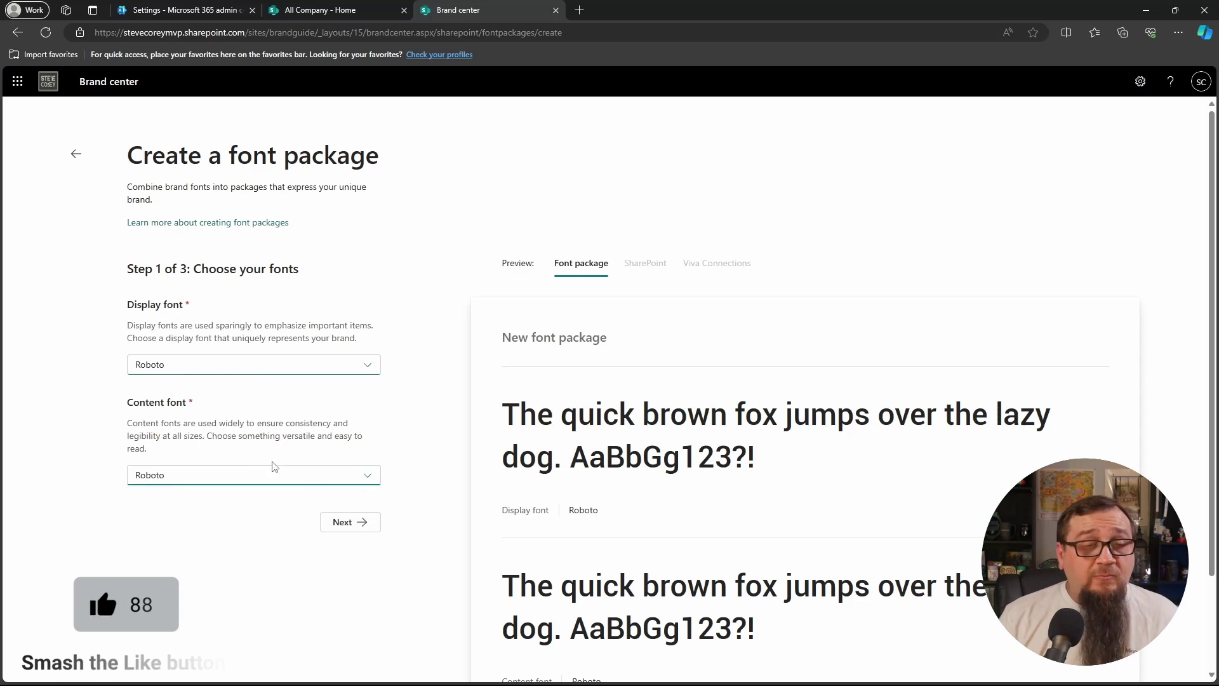
scroll(625, 441, "down", 2)
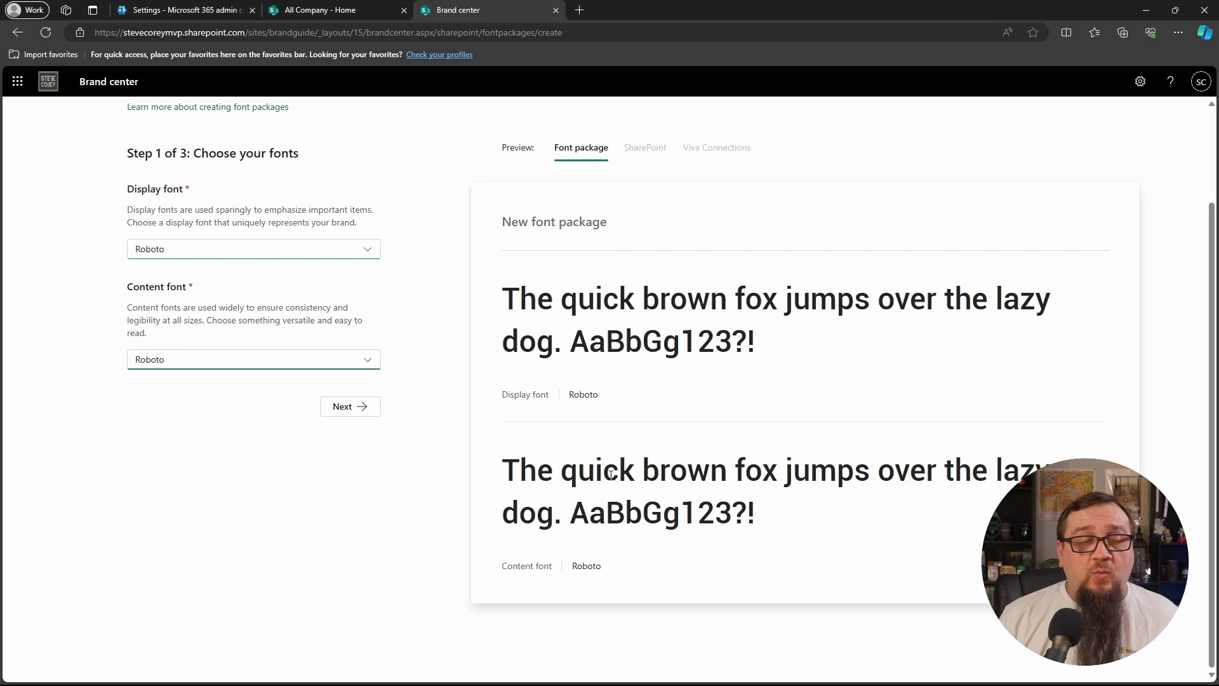
- Set the Title font to Roboto in Bold Condensed style
left_click(354, 407)
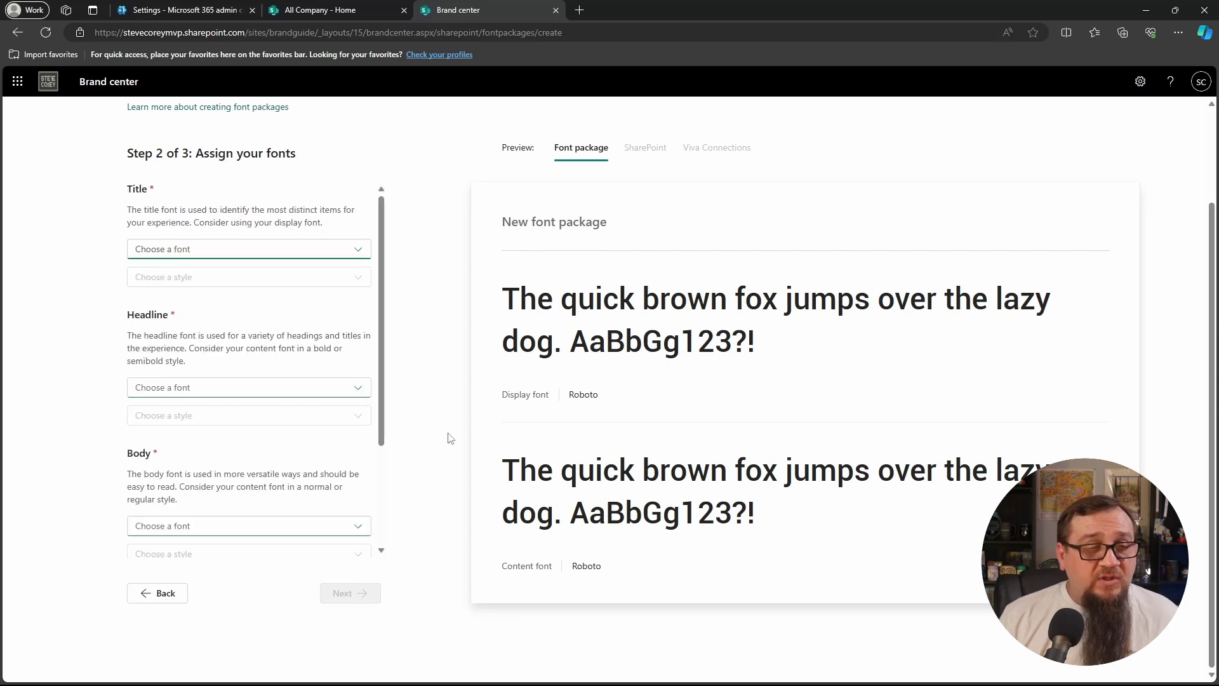
left_click(359, 249)
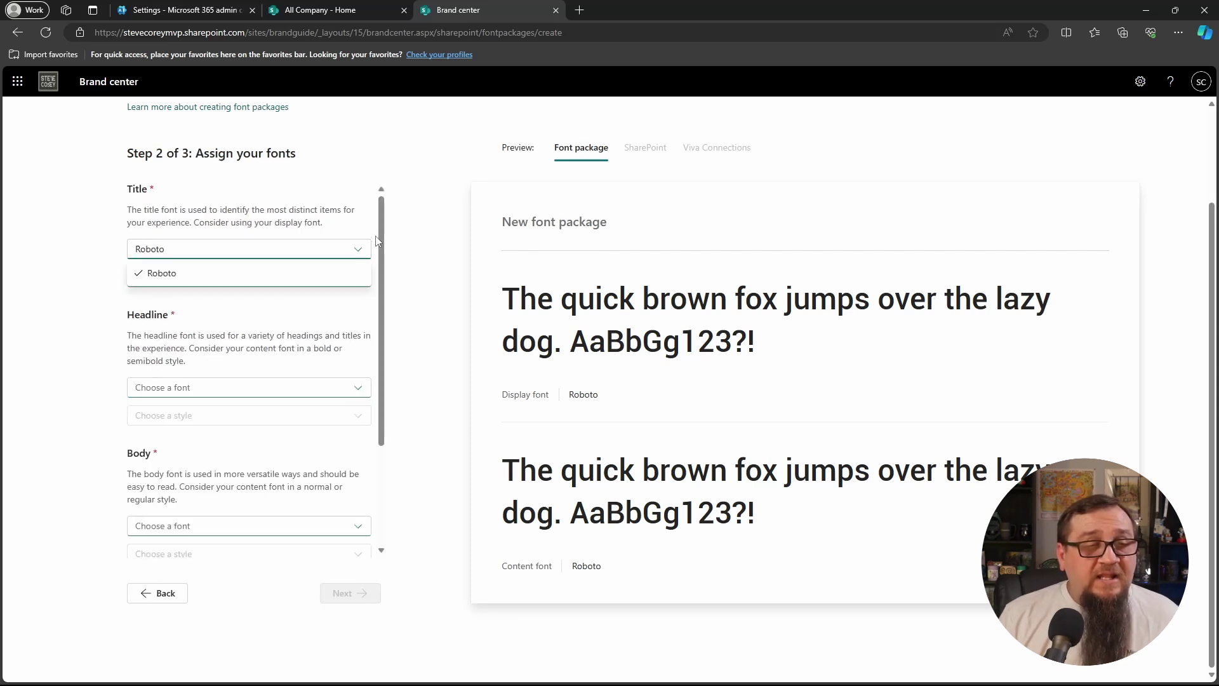
left_click(375, 240)
scroll(354, 380, "up", 2)
scroll(350, 406, "down", 2)
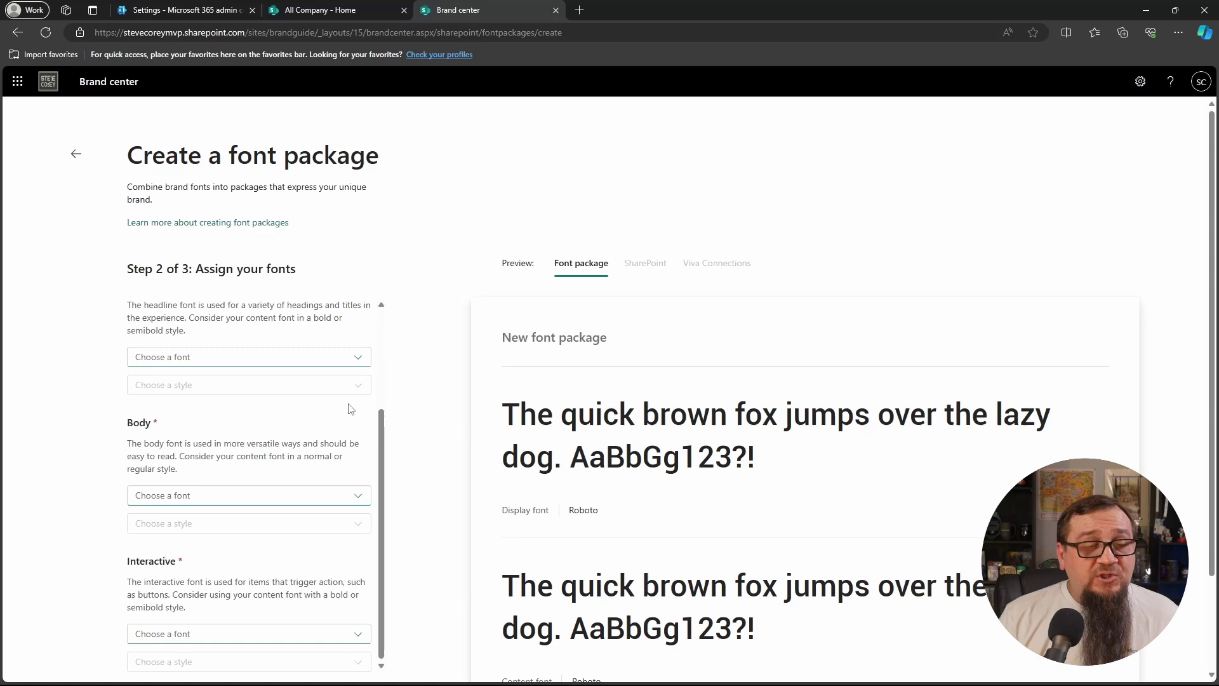
scroll(351, 423, "down", 2)
scroll(351, 436, "up", 4)
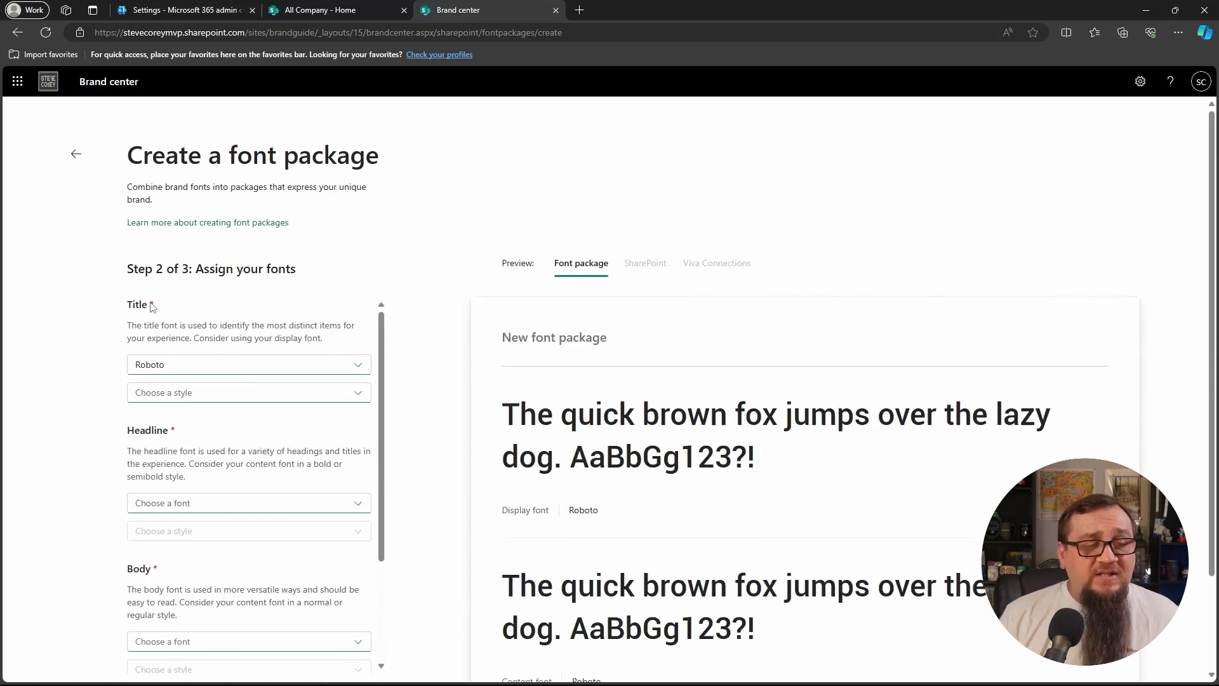
scroll(217, 445, "down", 2)
scroll(175, 444, "down", 2)
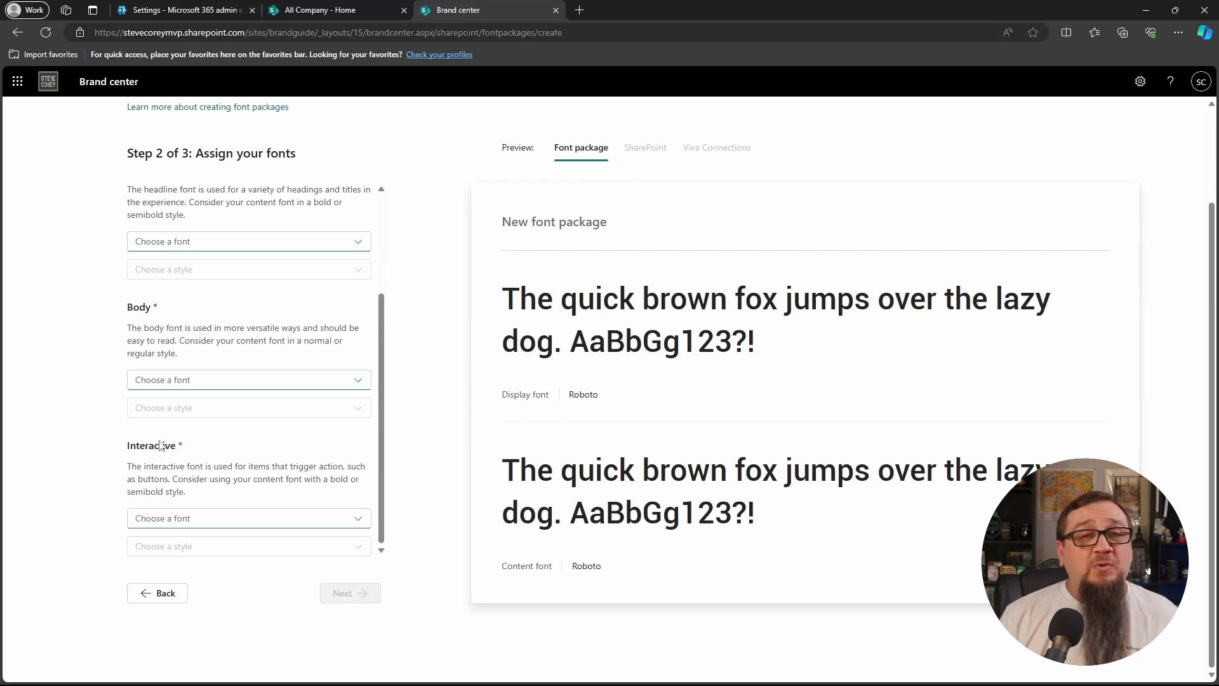
scroll(155, 438, "up", 2)
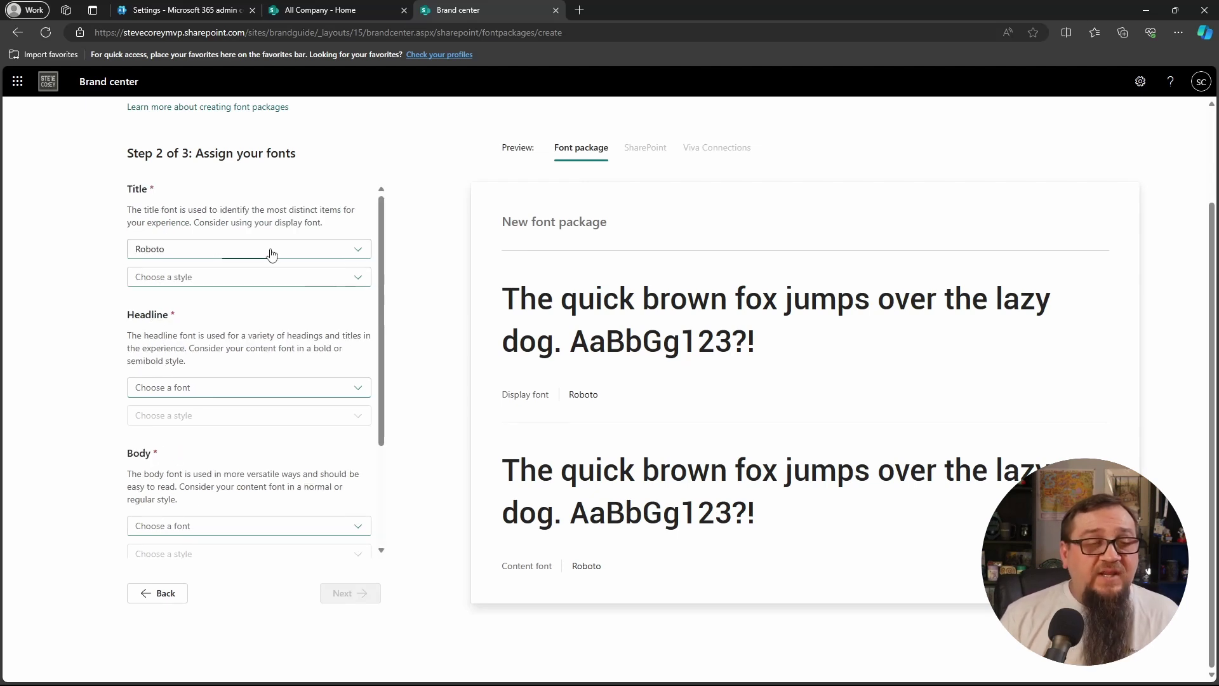
left_click(190, 255)
left_click(159, 275)
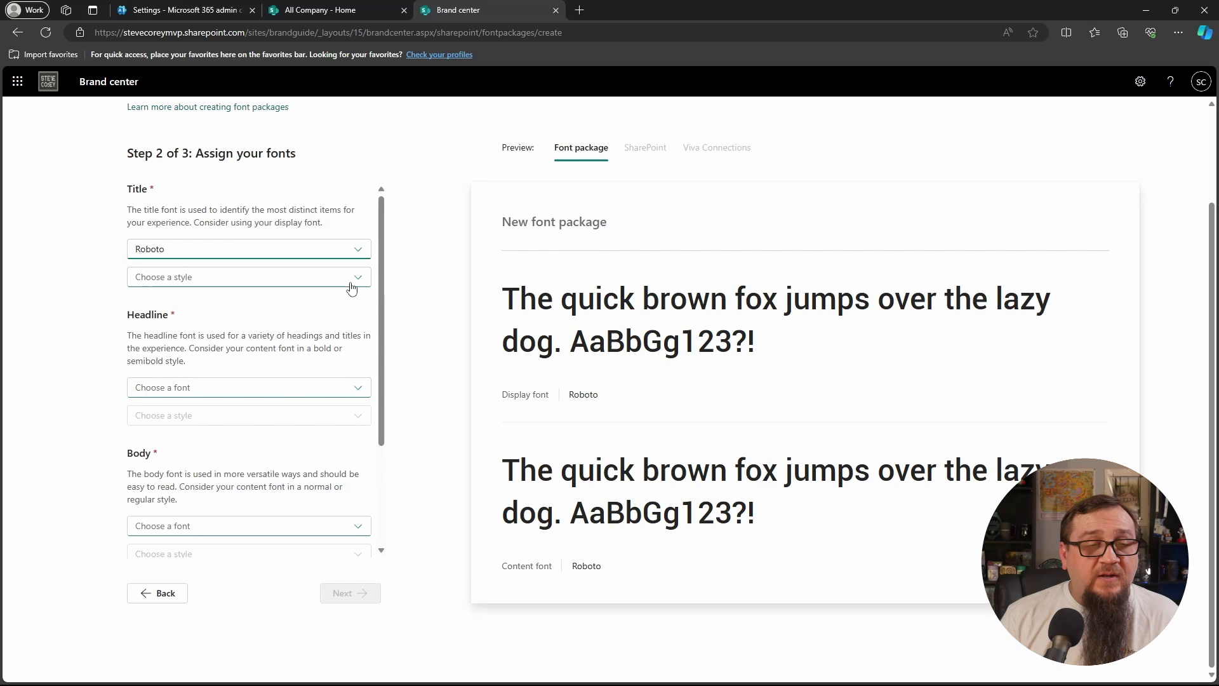
left_click(352, 281)
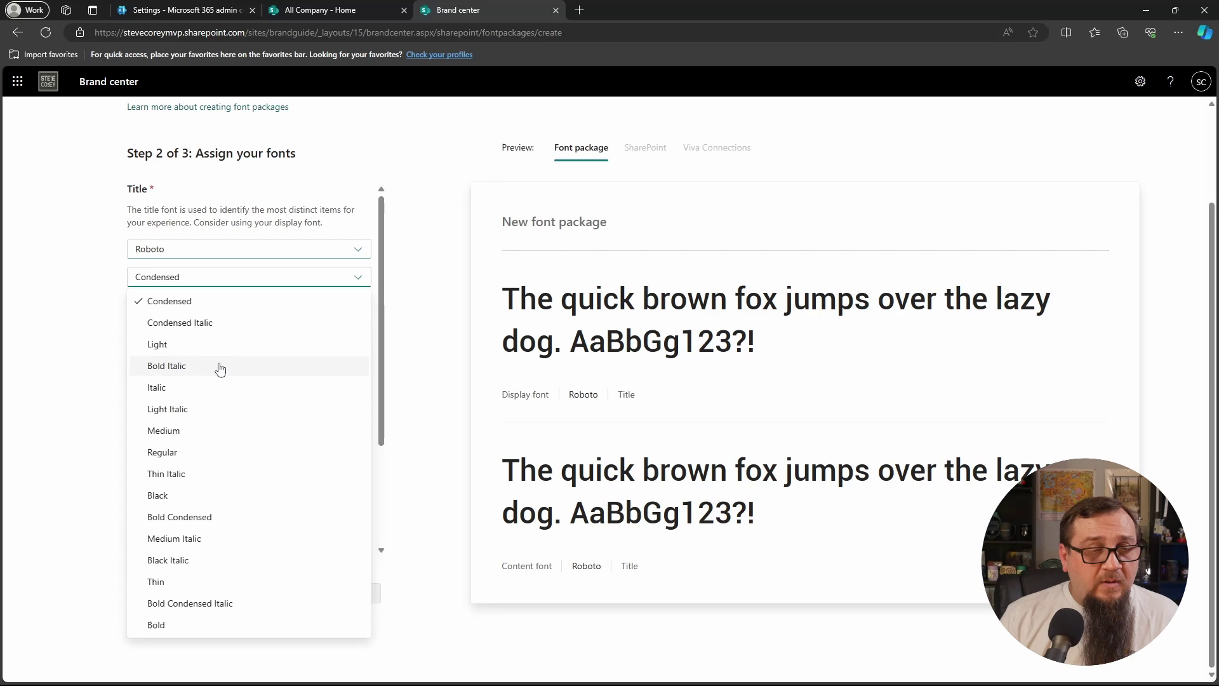
left_click(224, 515)
- Set the Headline font to Roboto Bold
scroll(580, 438, "up", 2)
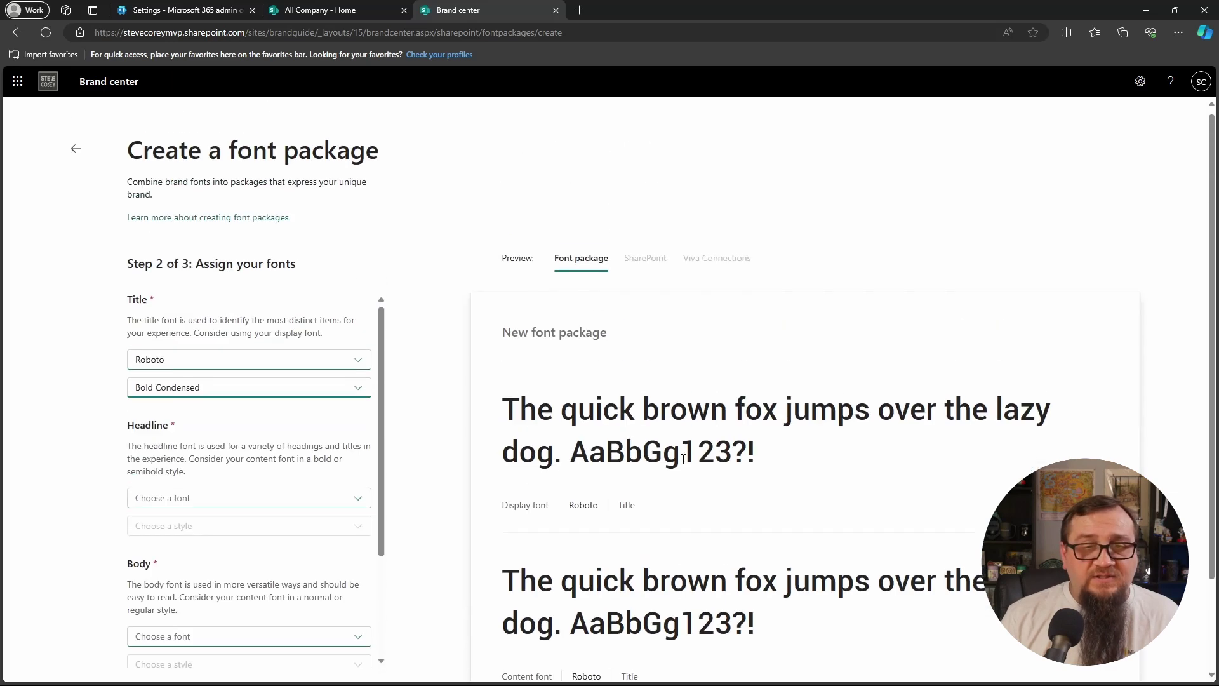
scroll(605, 468, "down", 2)
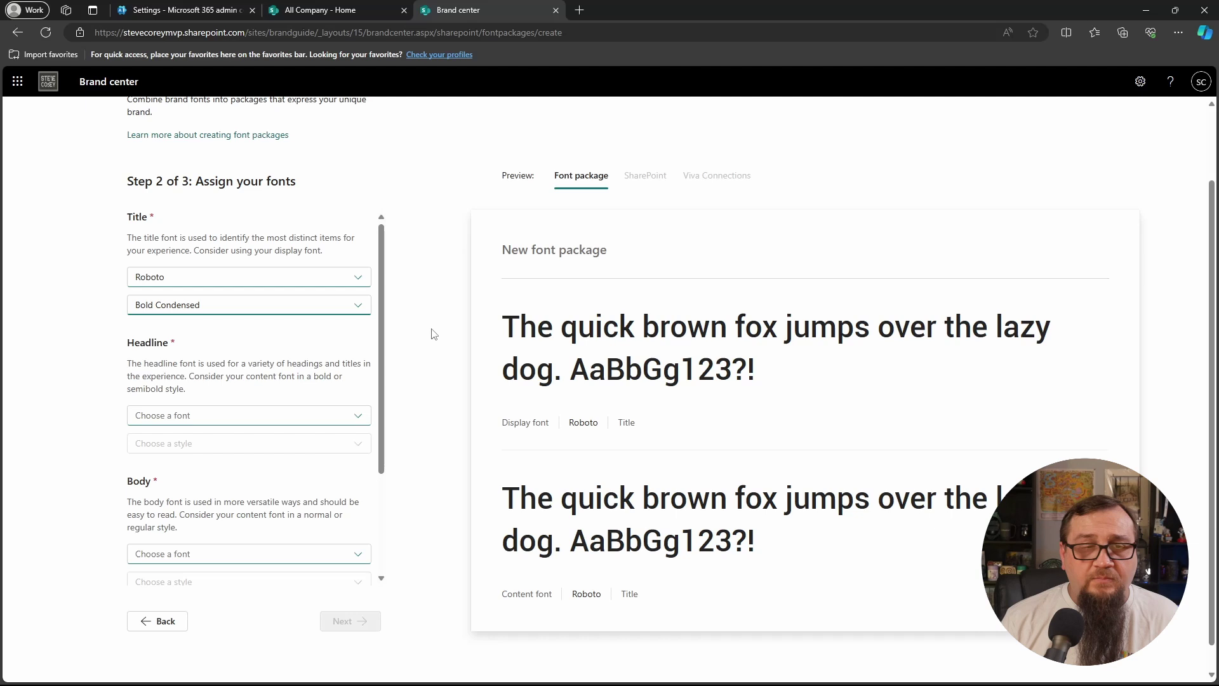
left_click(219, 417)
left_click(245, 447)
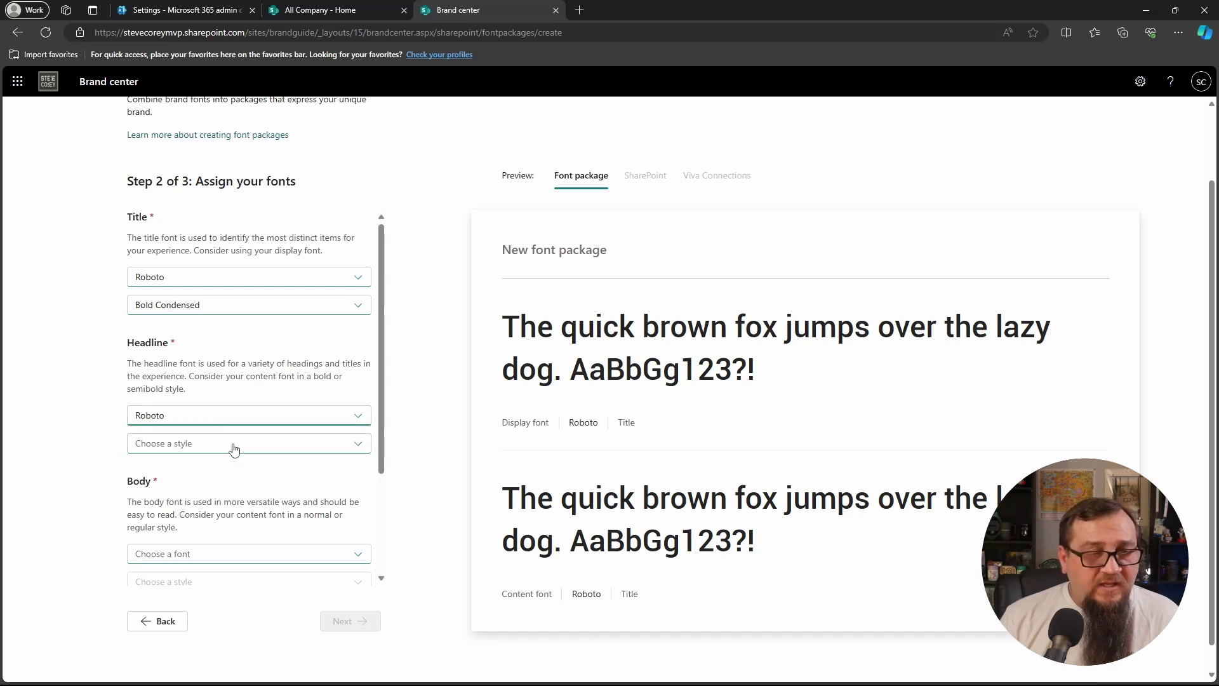
left_click(233, 444)
left_click(232, 420)
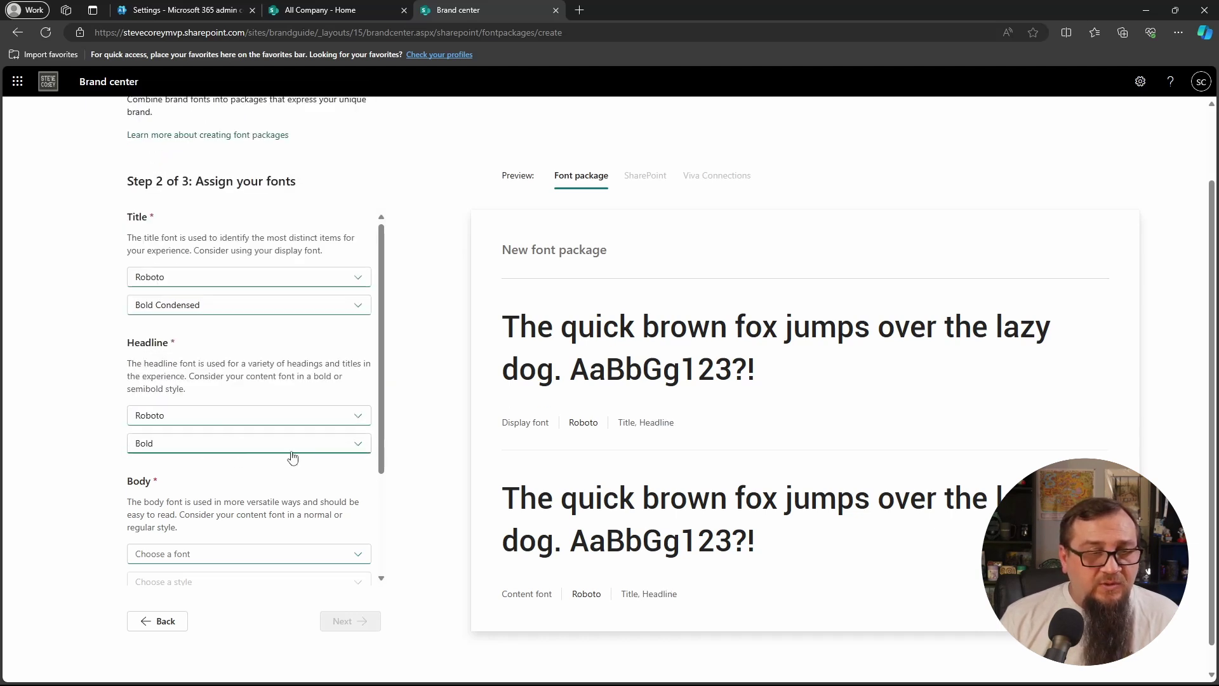
- Set Body to Roboto Regular and Interactive to Roboto Bold
left_click(249, 554)
left_click(206, 580)
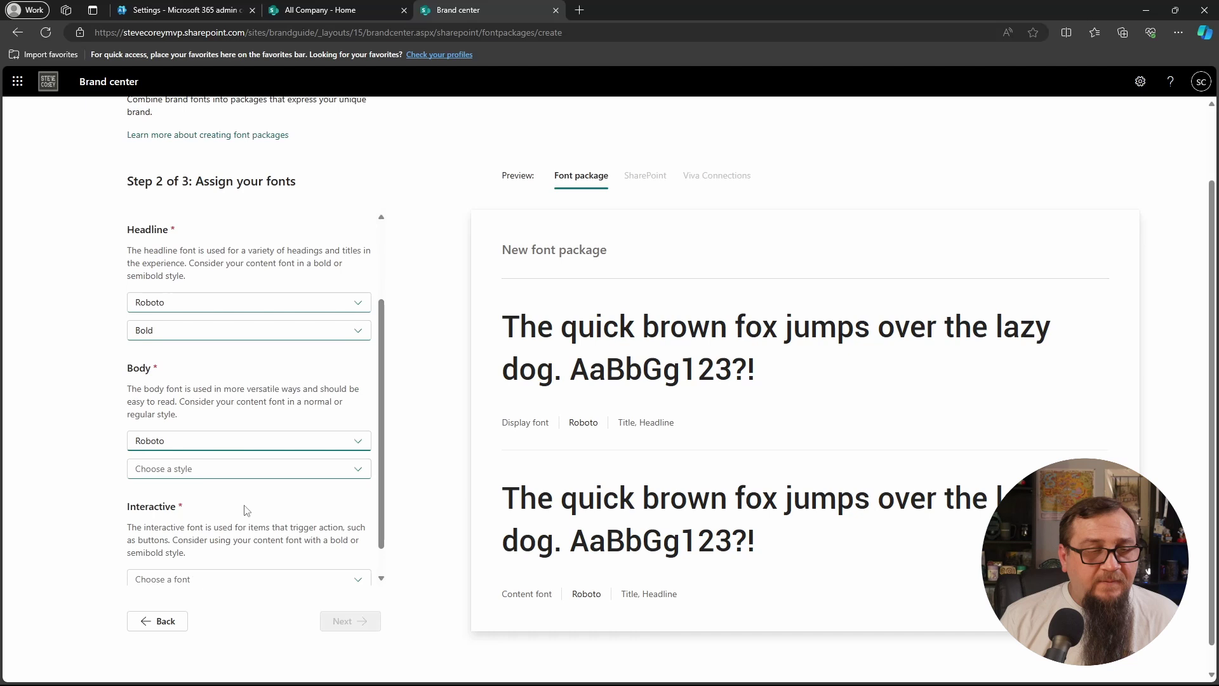
left_click(207, 476)
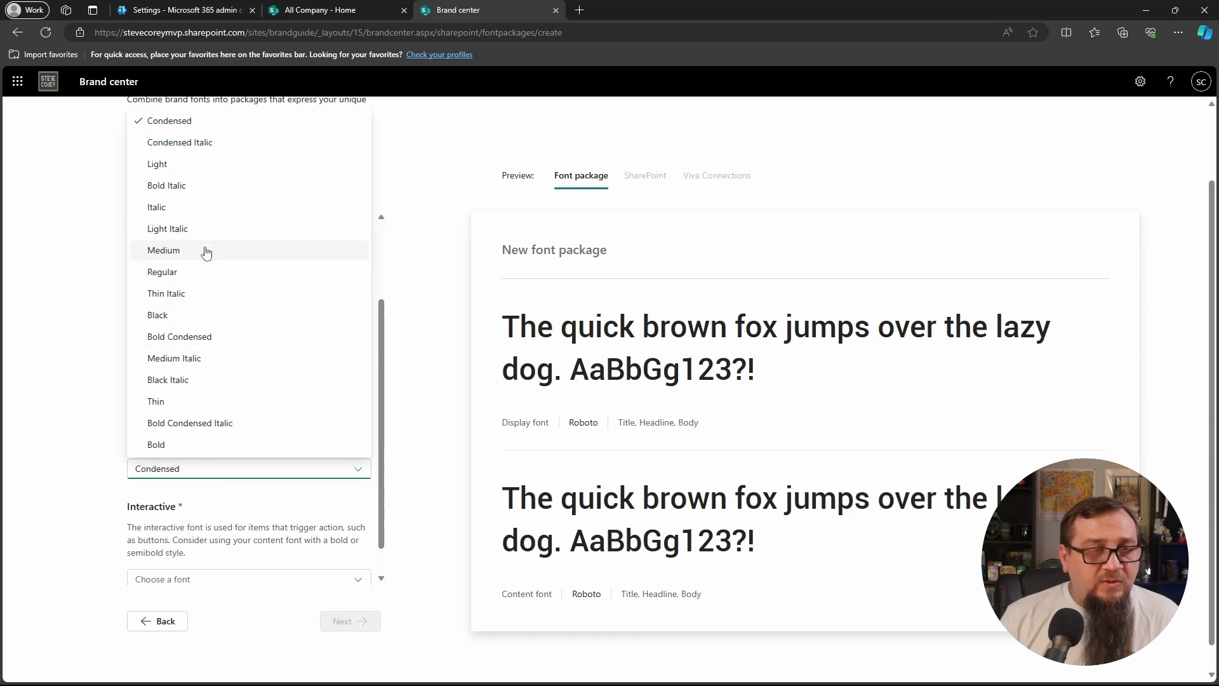
left_click(223, 272)
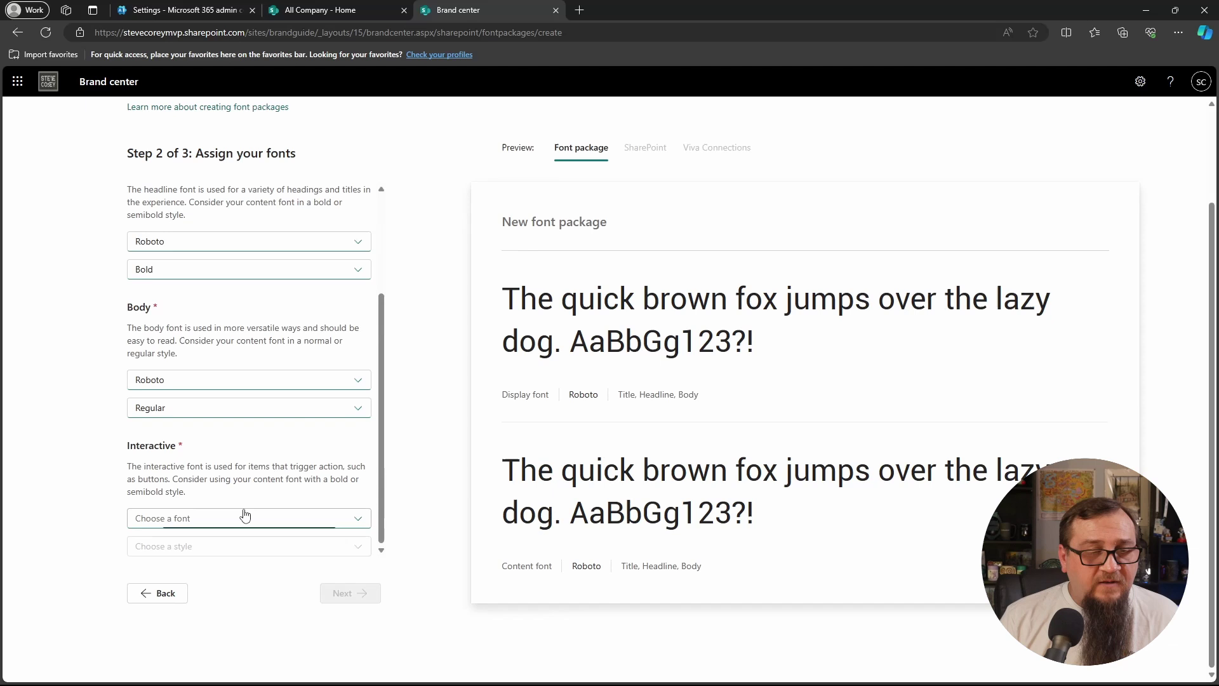
left_click(245, 517)
left_click(240, 543)
left_click(243, 549)
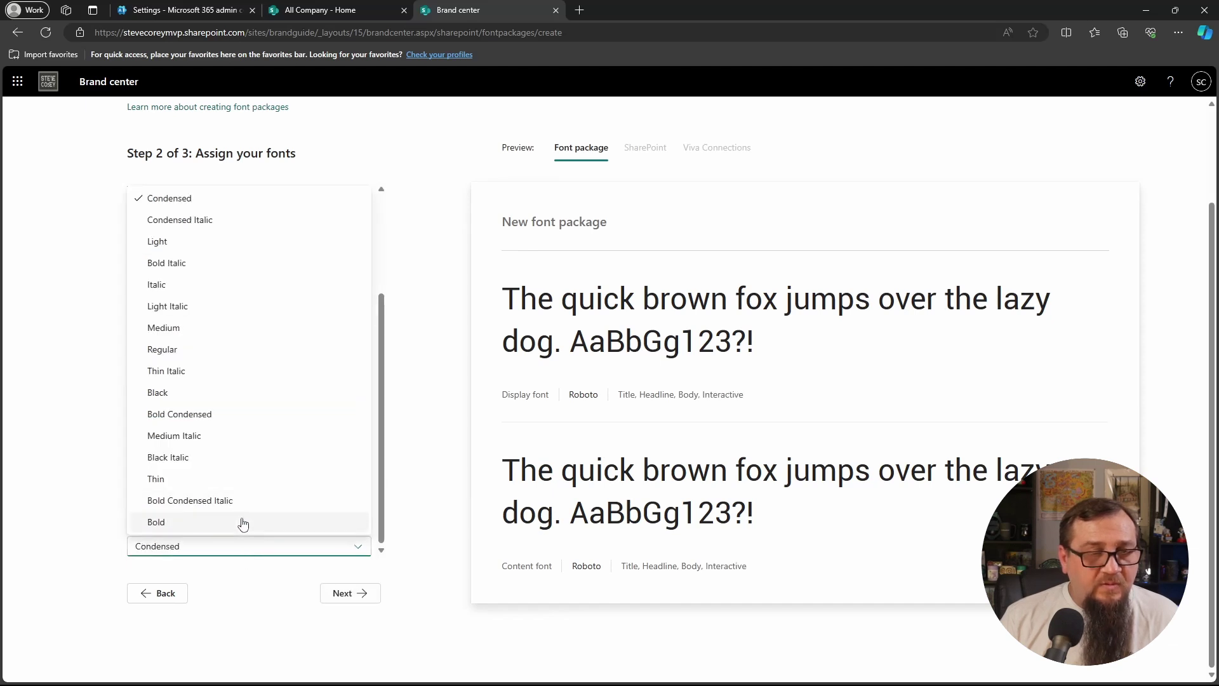
left_click(243, 523)
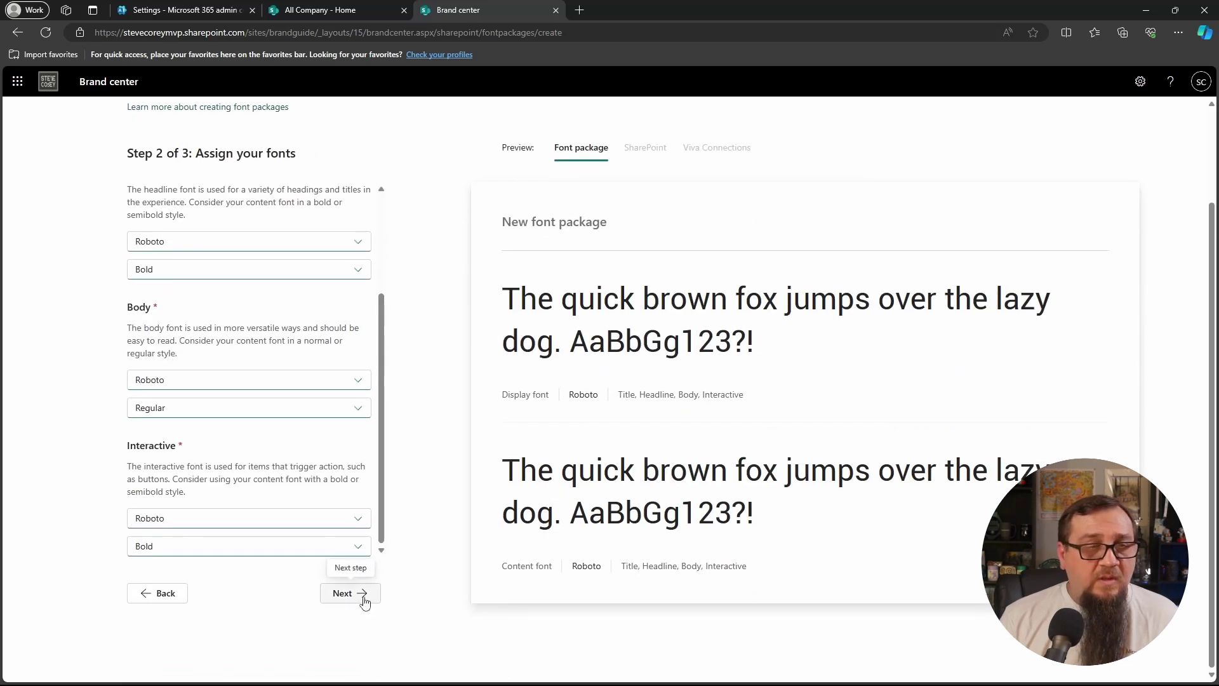
- Name the package 'Contoso Official', keep it visible, and preview it on a SharePoint site
left_click(364, 595)
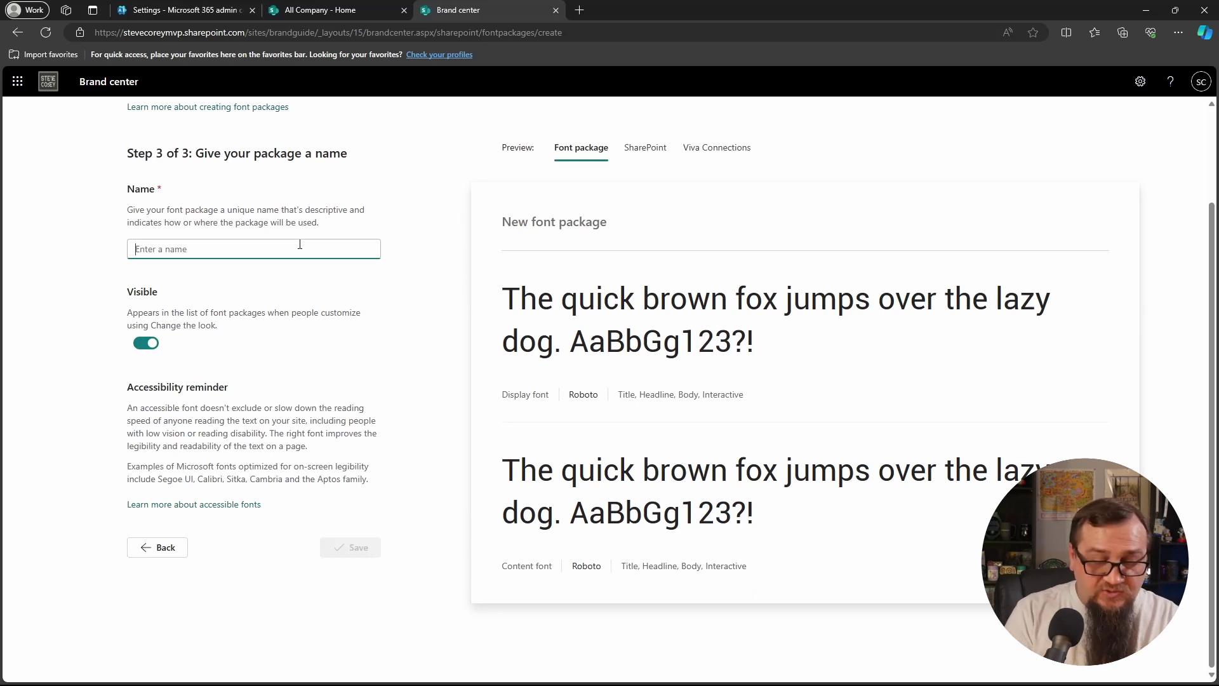
type("Contoso")
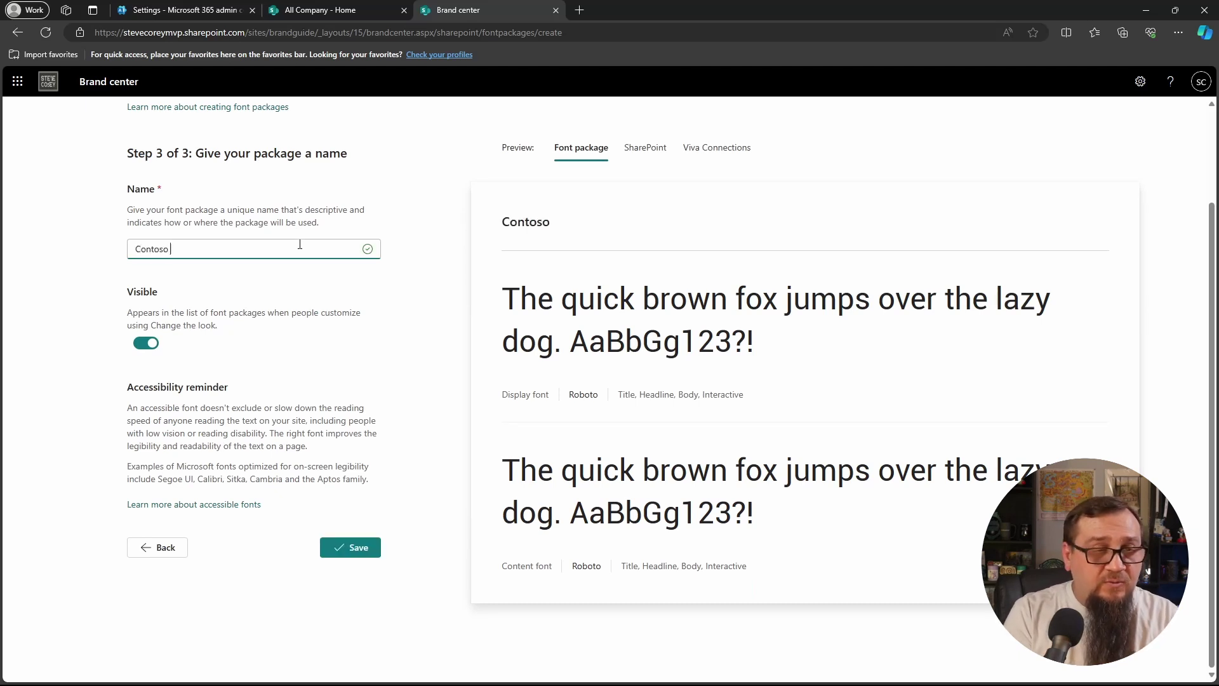
type(" Official")
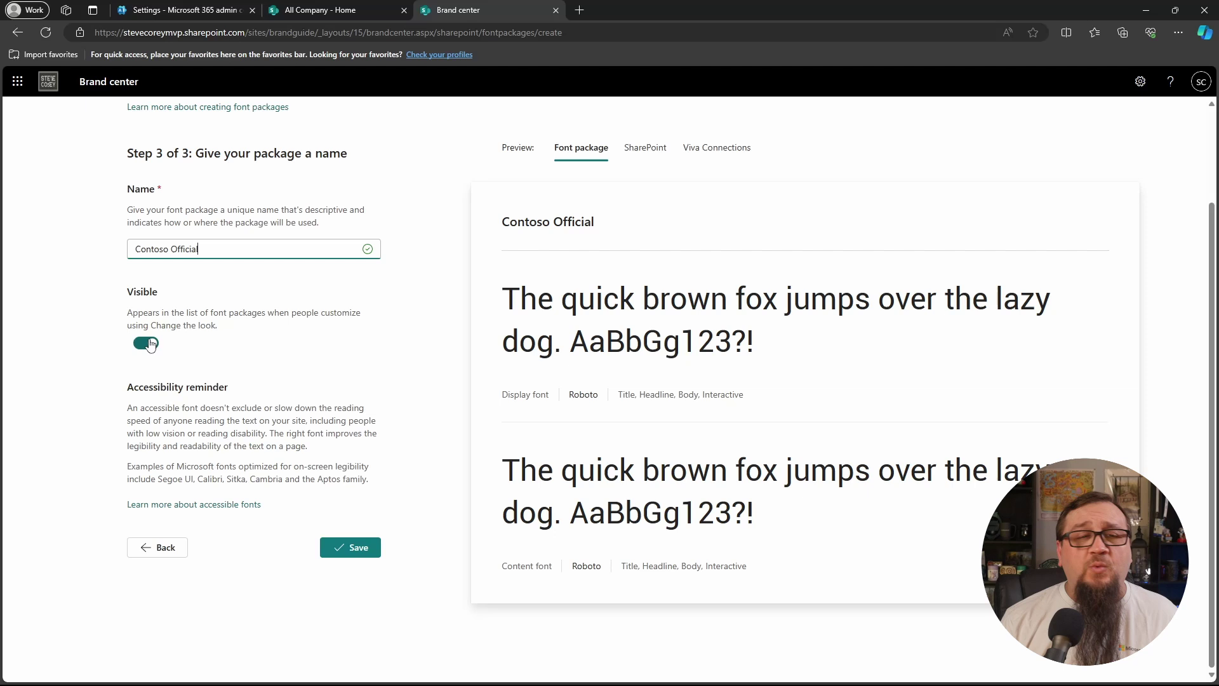
left_click(150, 345)
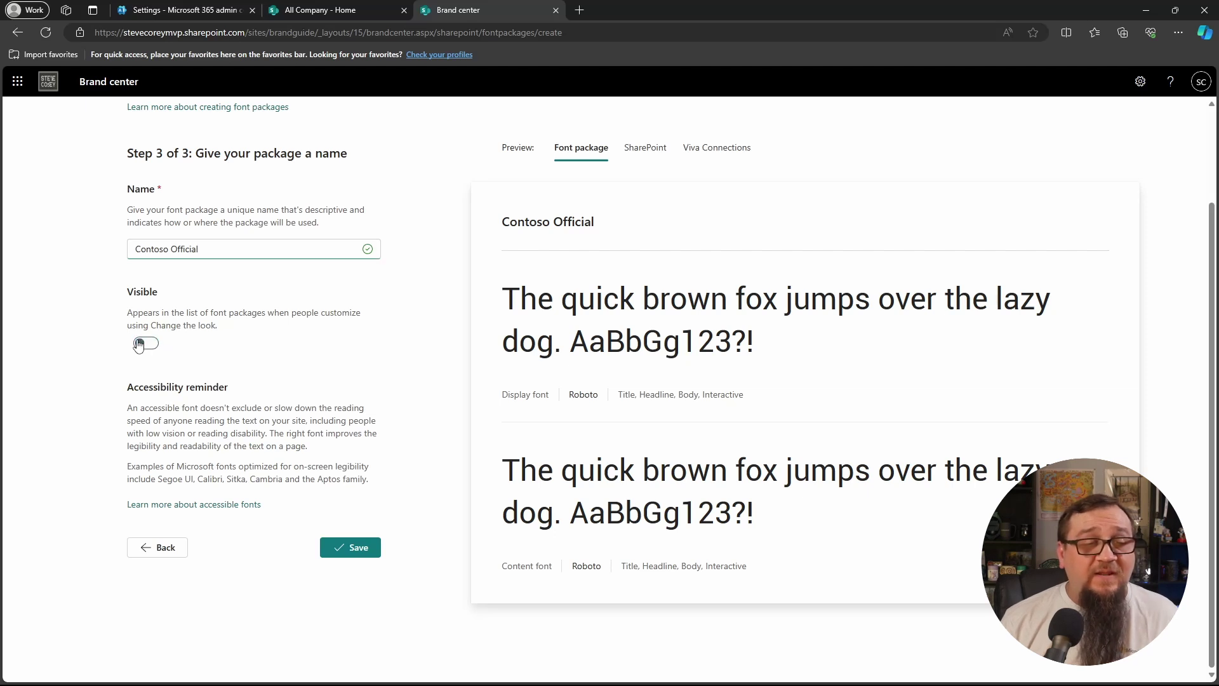
left_click(143, 348)
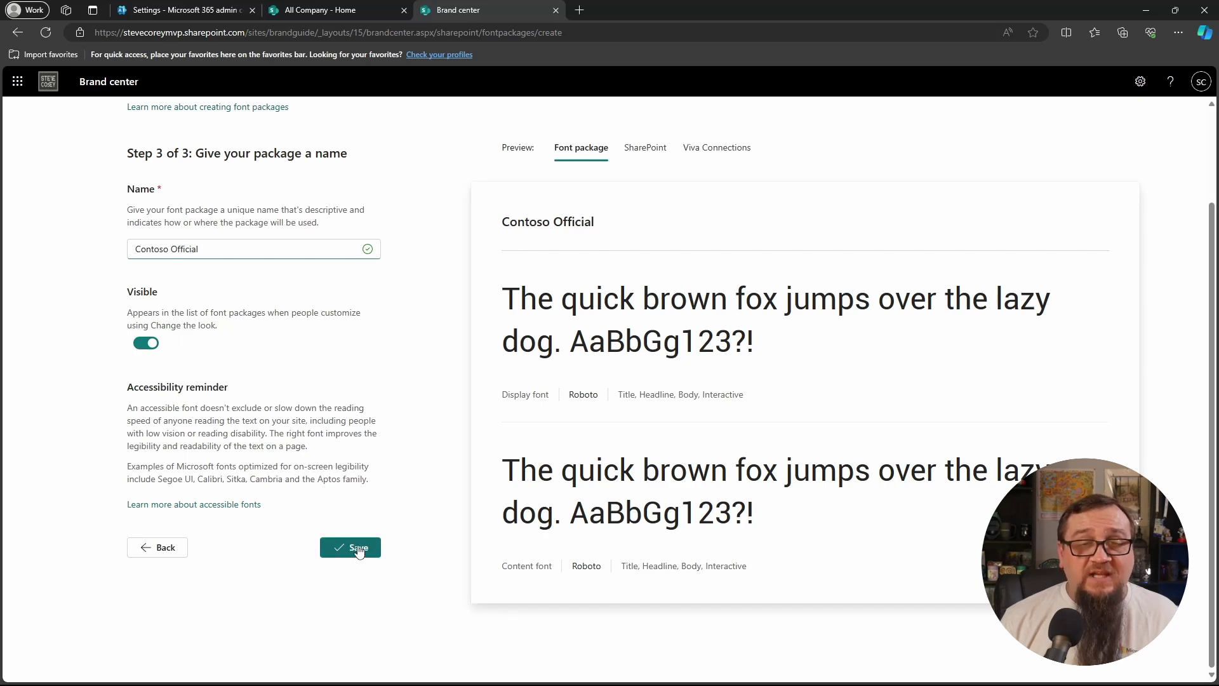
left_click(645, 147)
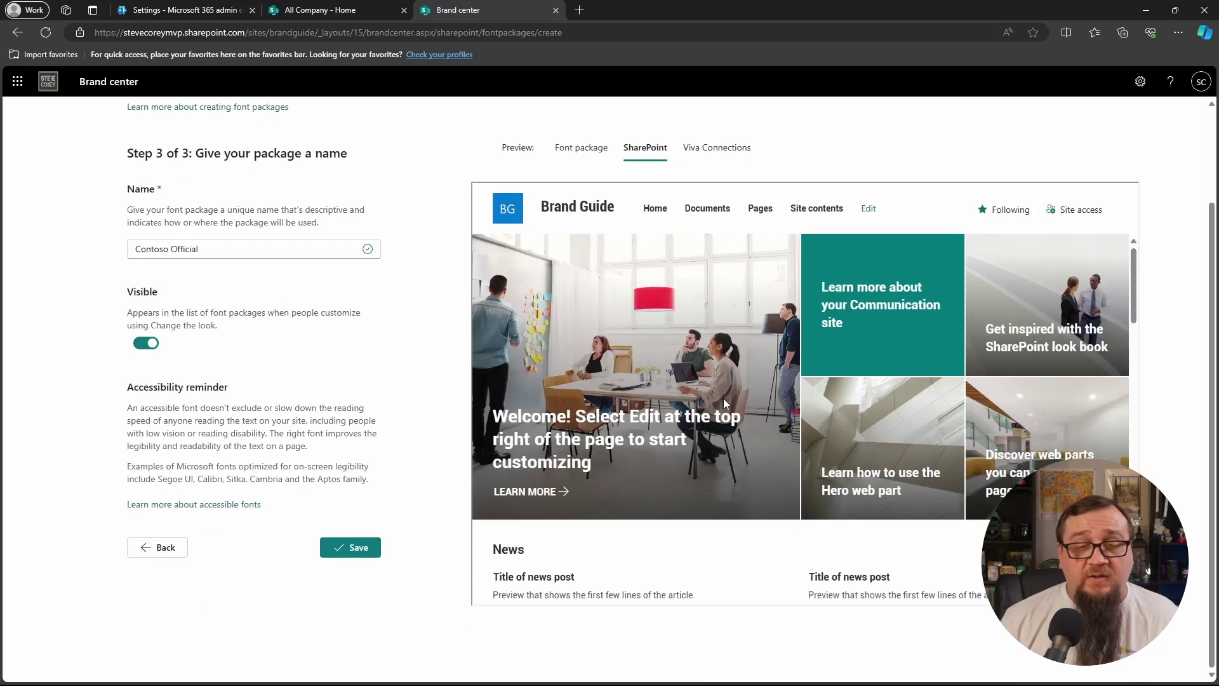
- Save the Contoso Official font package so it appears in the Font packages list
left_click(354, 546)
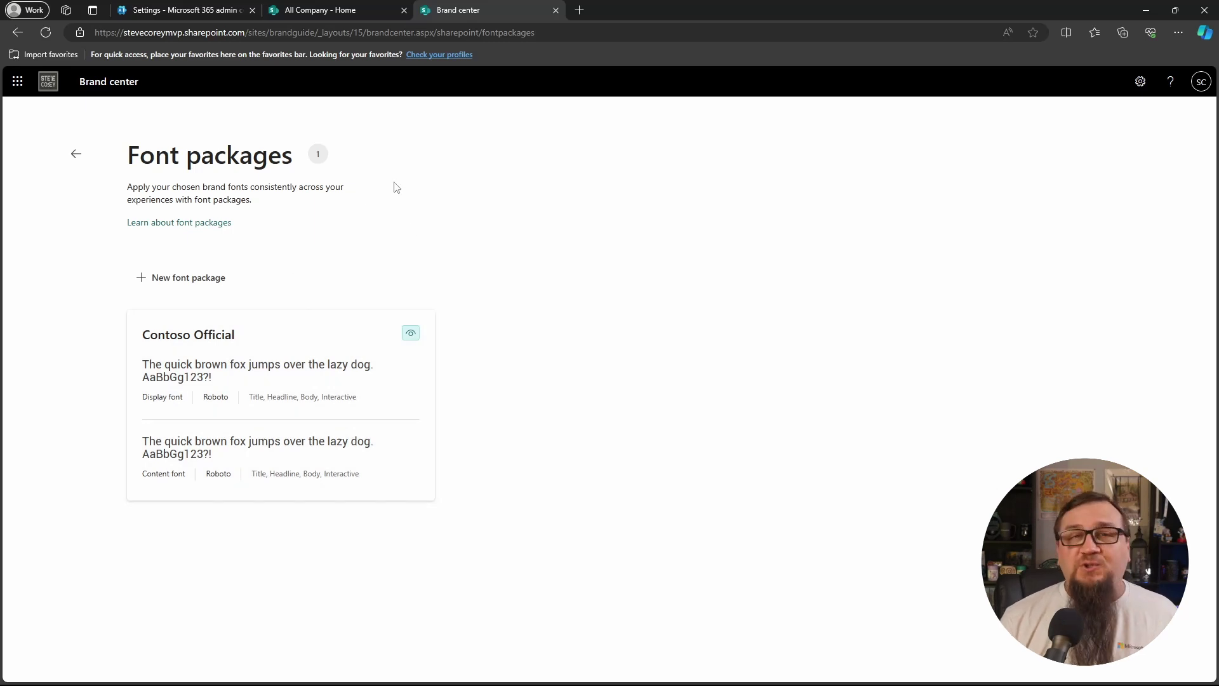
left_click(322, 7)
- Under Change the look > Font, pick Contoso Official for the All Company site and save
left_click(1141, 86)
left_click(1141, 87)
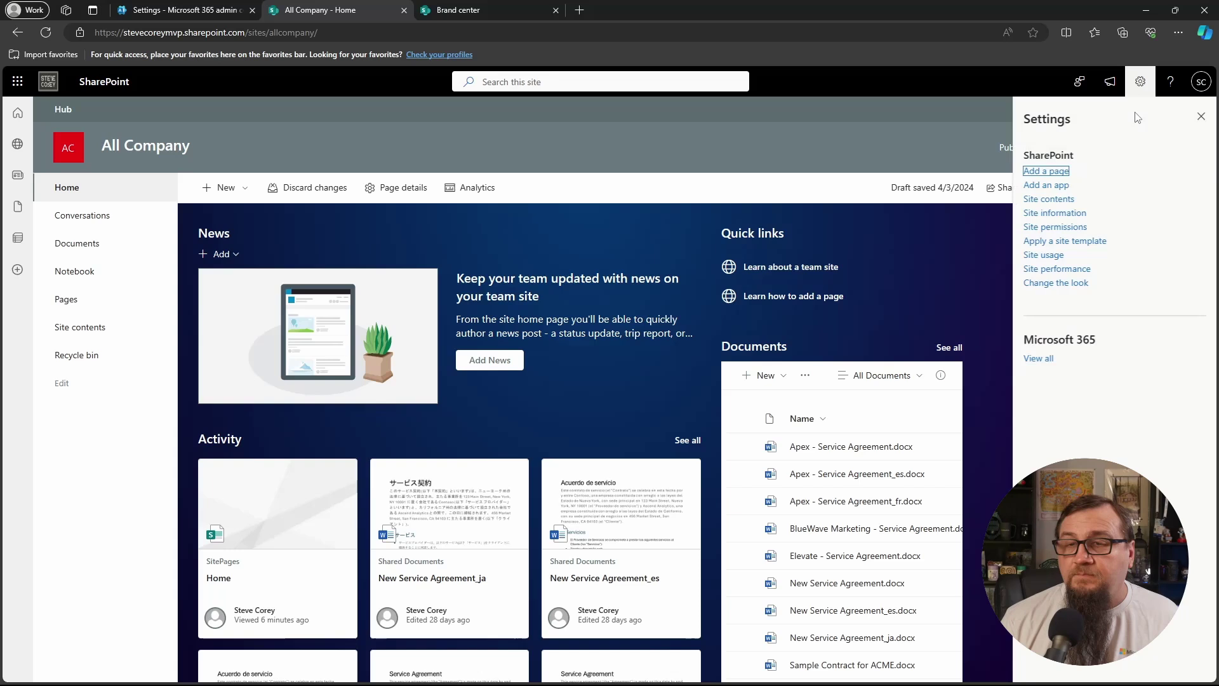
left_click(1050, 284)
left_click(1057, 167)
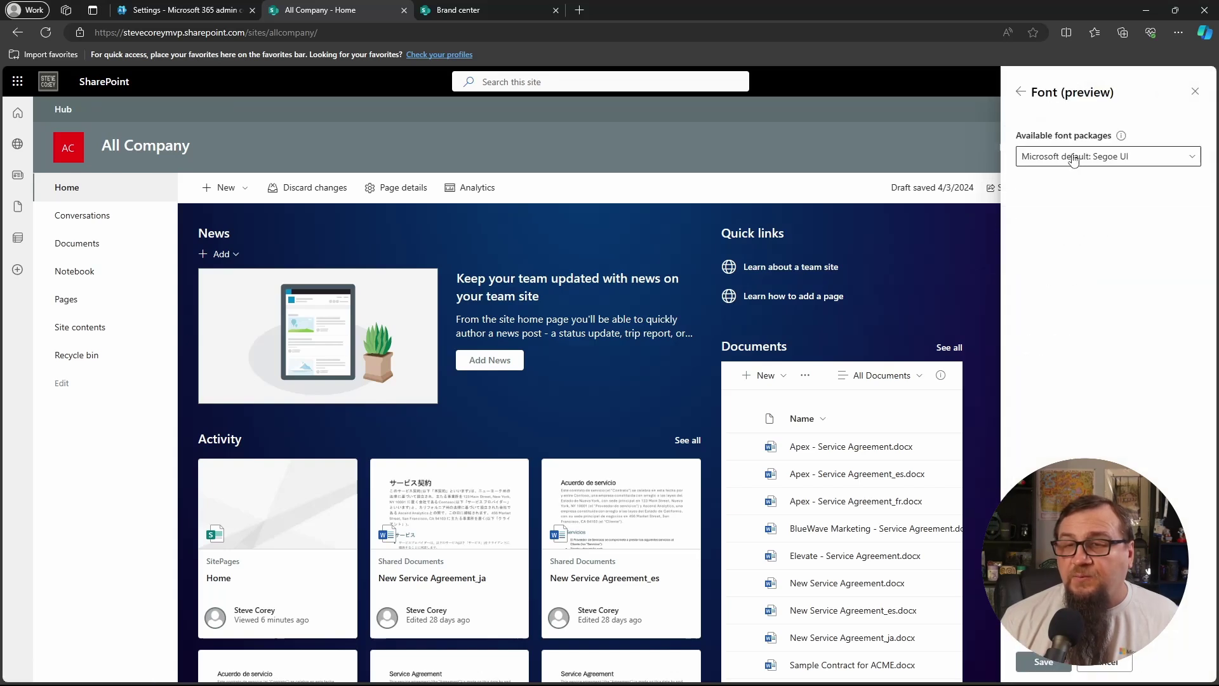
left_click(1077, 159)
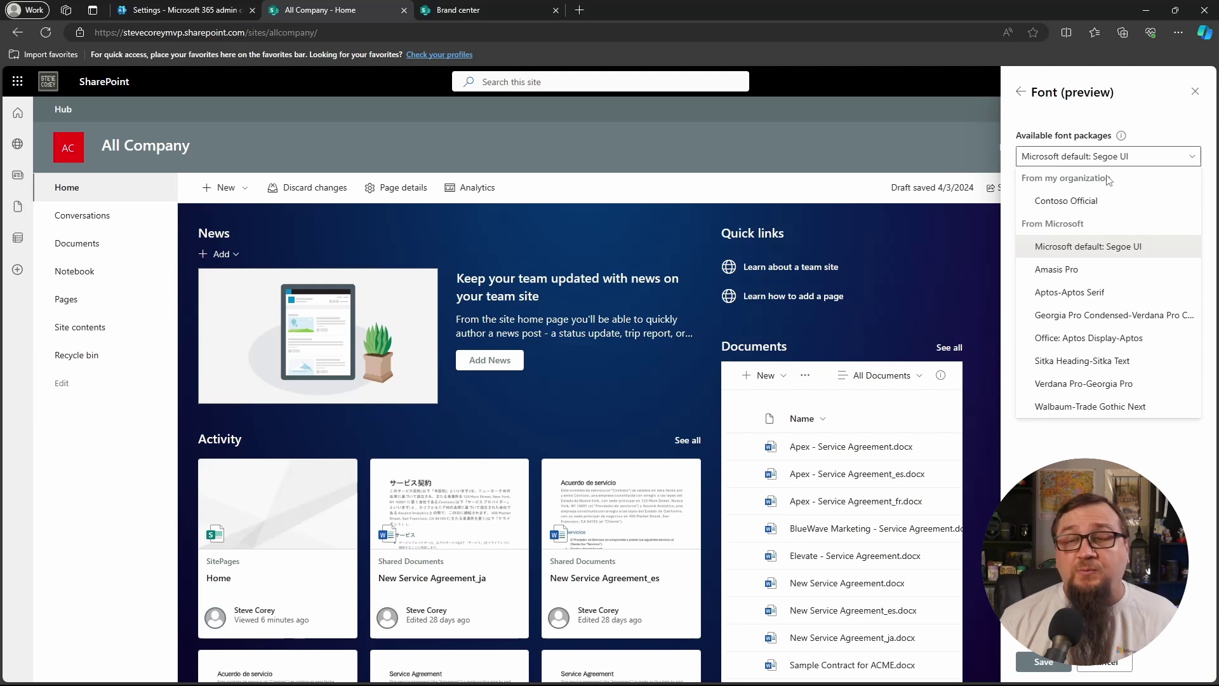
left_click(1080, 203)
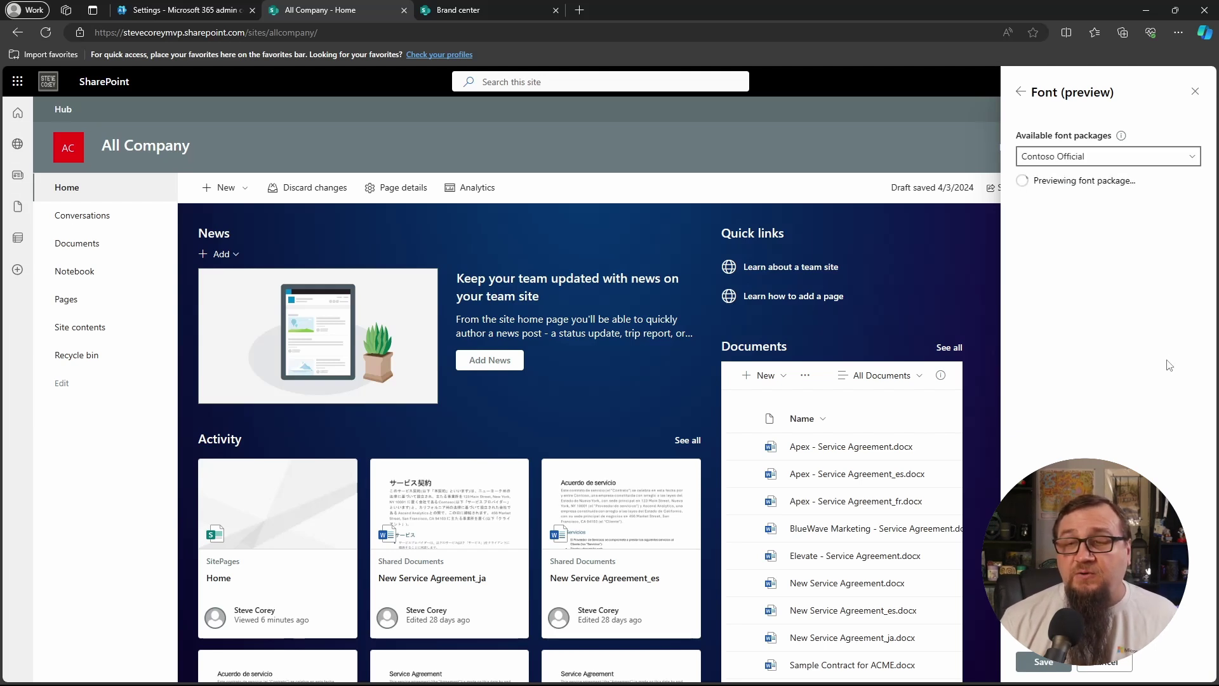
left_click(1048, 665)
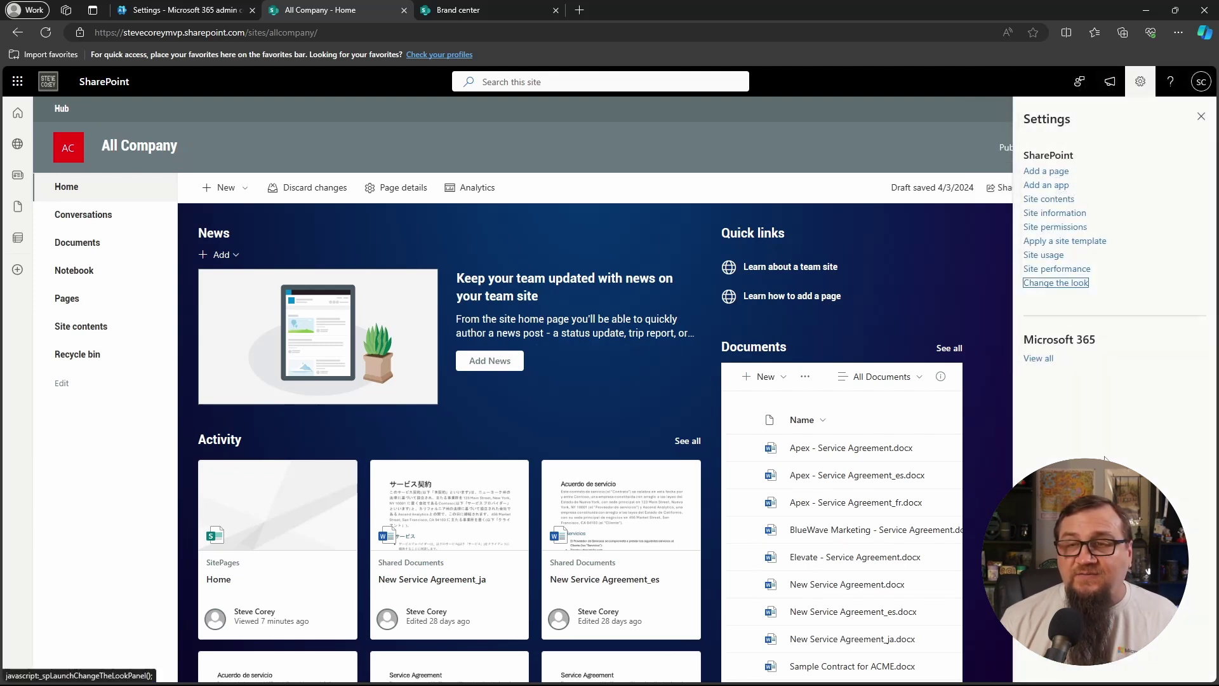
left_click(1016, 169)
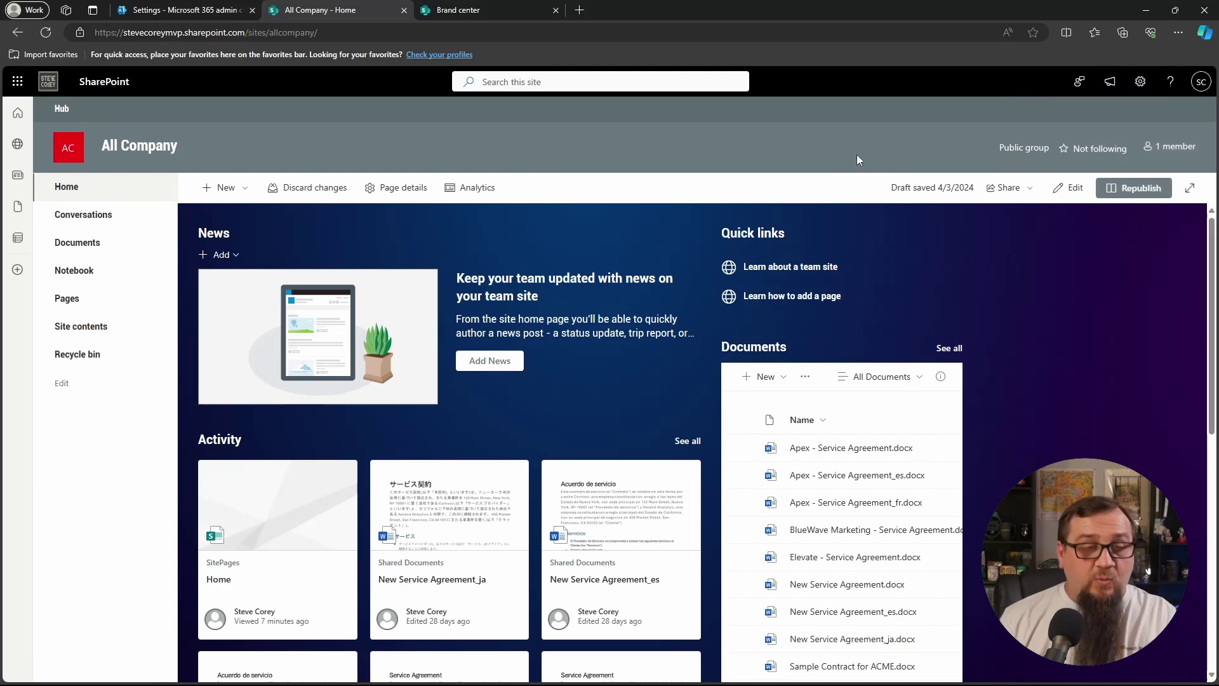